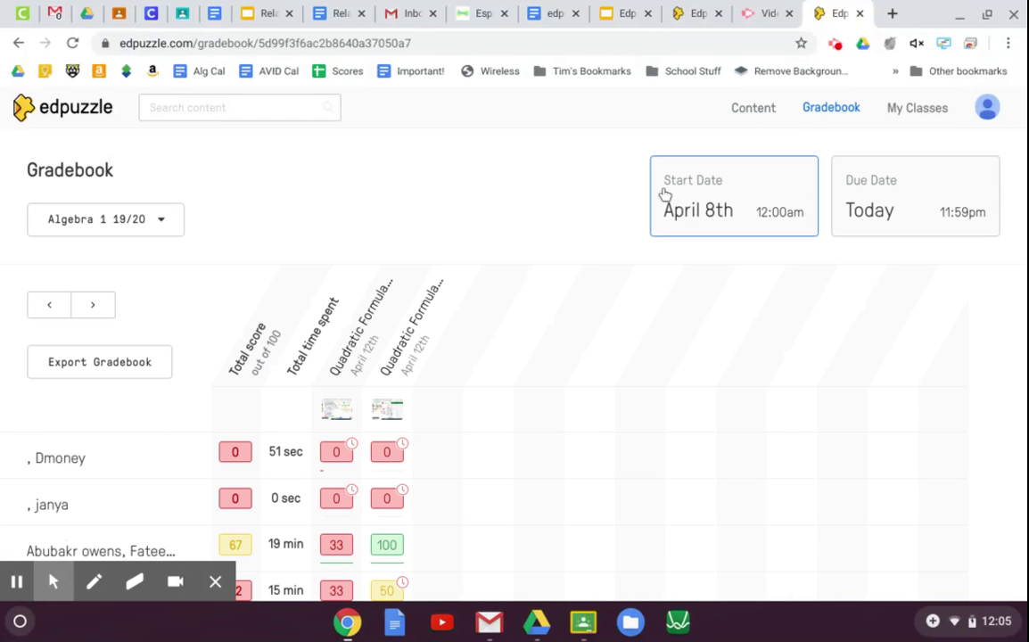
Step: Set the gradebook's start date to March 13th, 2020 and save the date range
{"action": "left_click", "coordinate": [705, 177]}
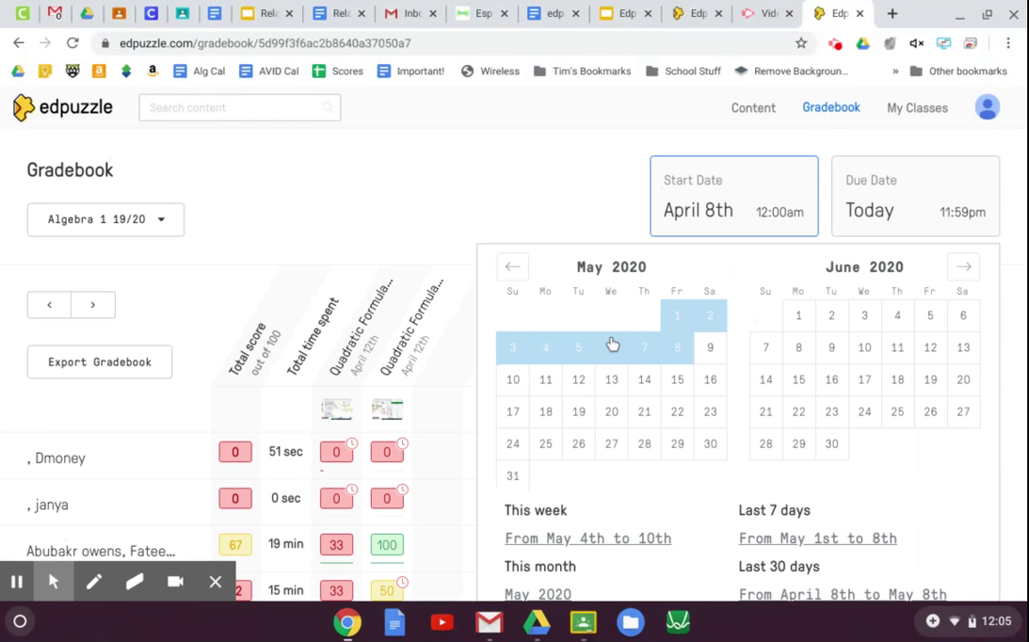
{"action": "left_click", "coordinate": [513, 267]}
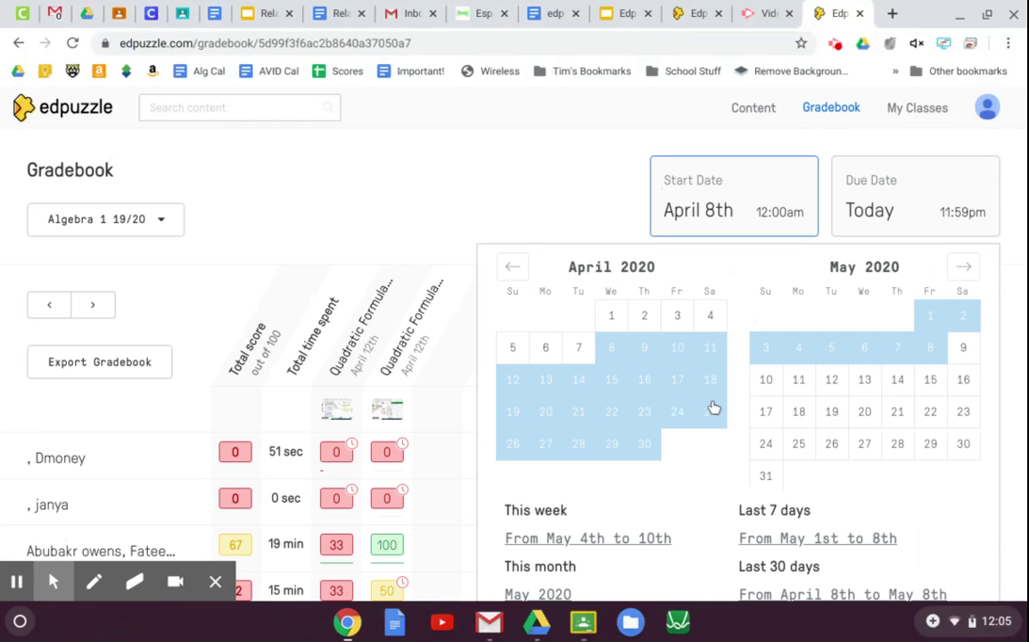
{"action": "left_click", "coordinate": [514, 268]}
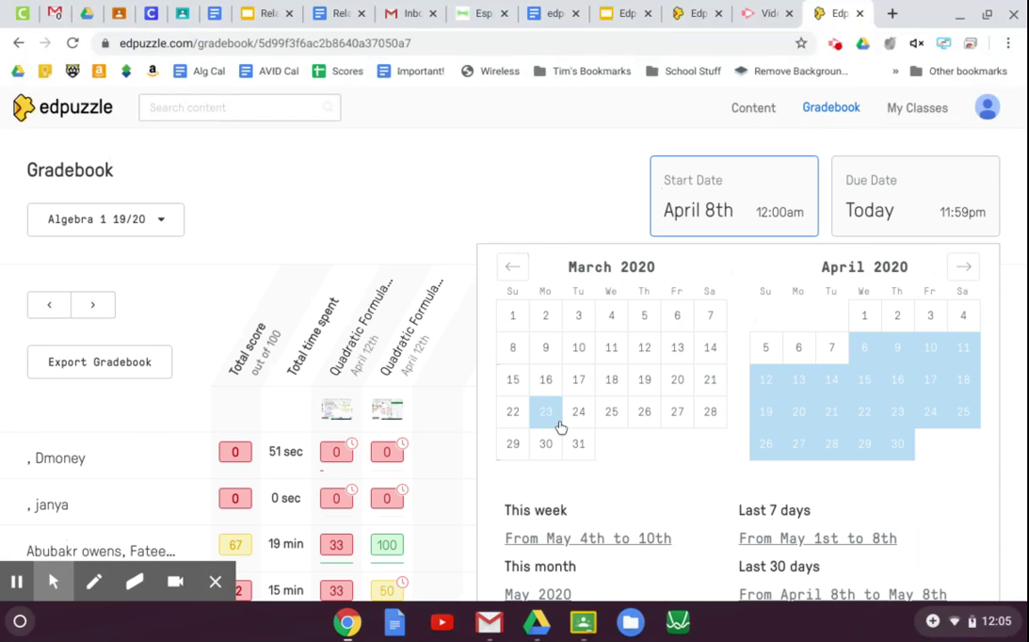
{"action": "left_click", "coordinate": [669, 356]}
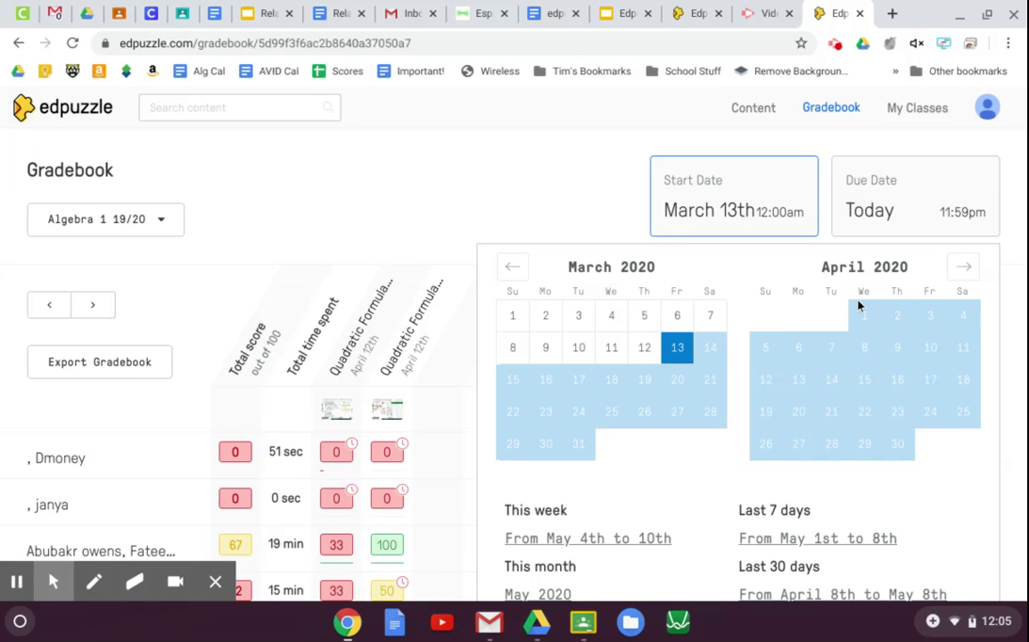
{"action": "scroll", "coordinate": [749, 395], "scroll_direction": "down", "scroll_amount": 2}
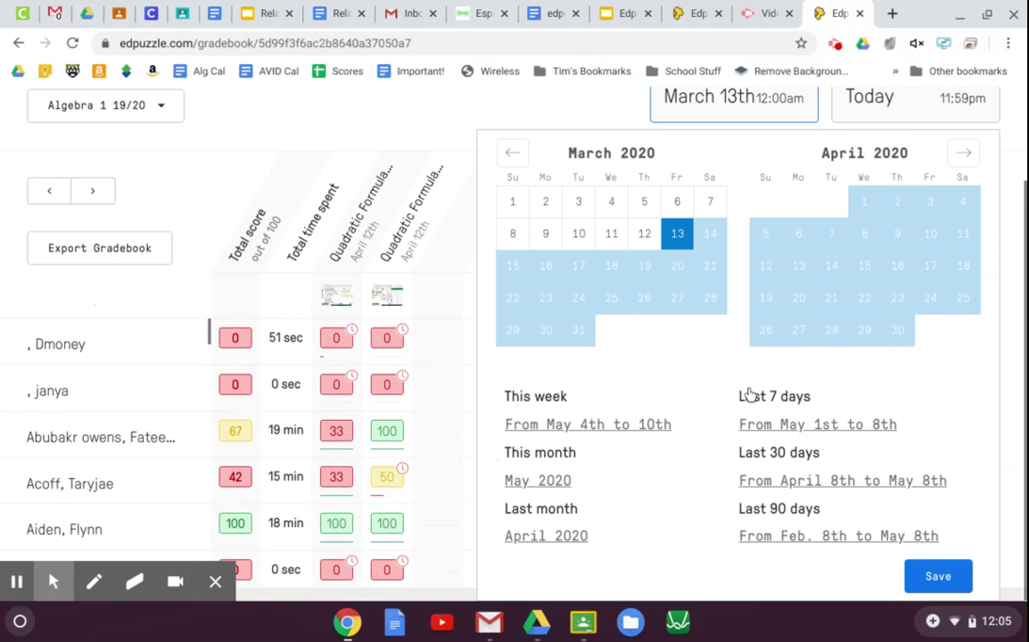
{"action": "left_click", "coordinate": [927, 587]}
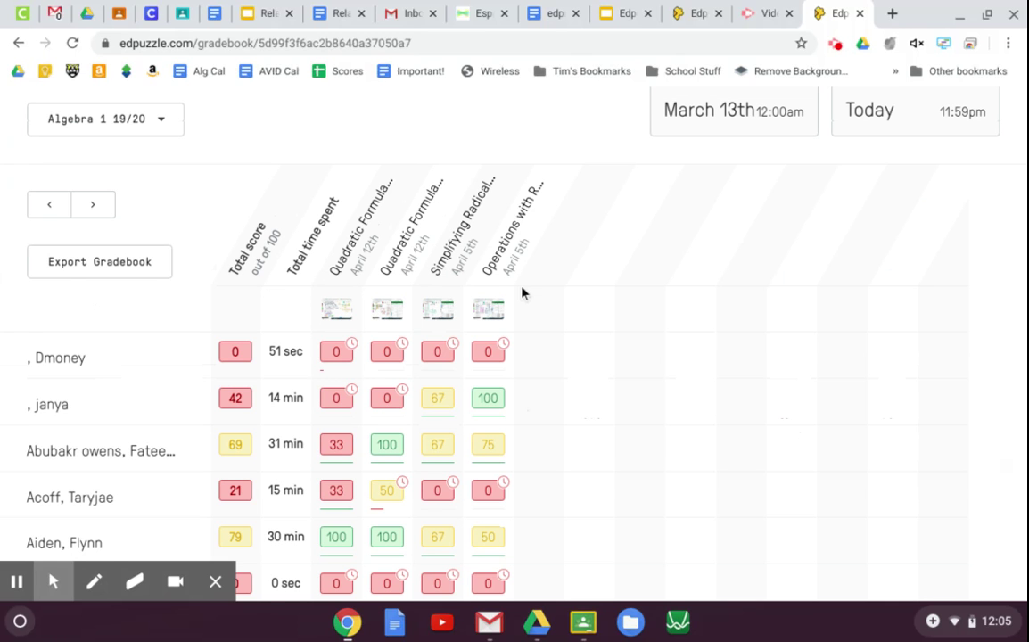
Step: View the gradebook of the Math Club class and return to the Algebra 1 19/20 gradebook
{"action": "scroll", "coordinate": [523, 293], "scroll_direction": "up", "scroll_amount": 2}
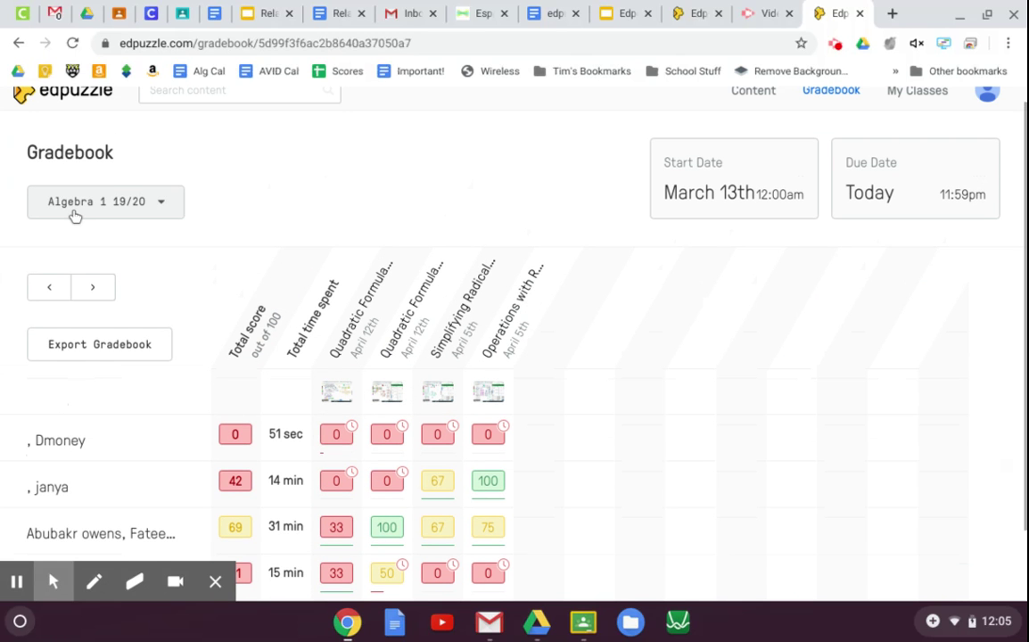
{"action": "left_click", "coordinate": [75, 214]}
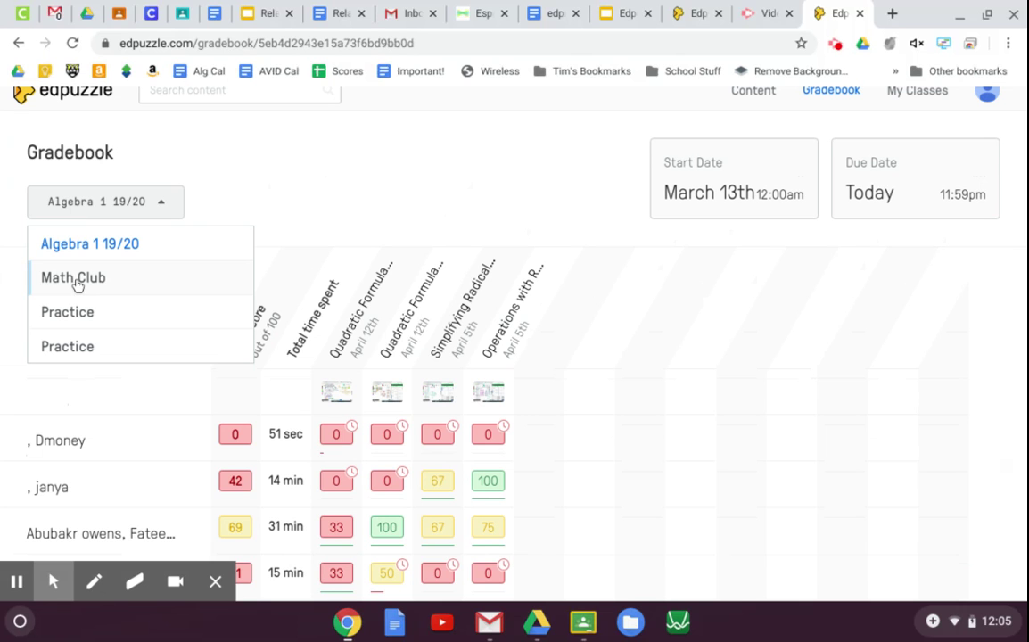
{"action": "left_click", "coordinate": [76, 280]}
{"action": "scroll", "coordinate": [178, 352], "scroll_direction": "down", "scroll_amount": 2}
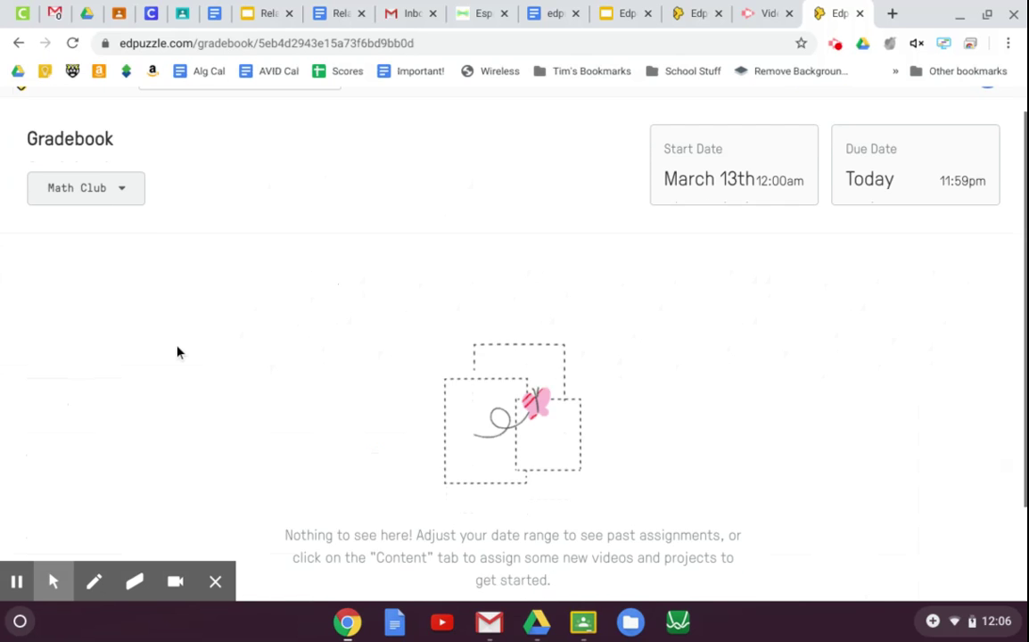
{"action": "scroll", "coordinate": [84, 170], "scroll_direction": "up", "scroll_amount": 2}
{"action": "left_click", "coordinate": [92, 199]}
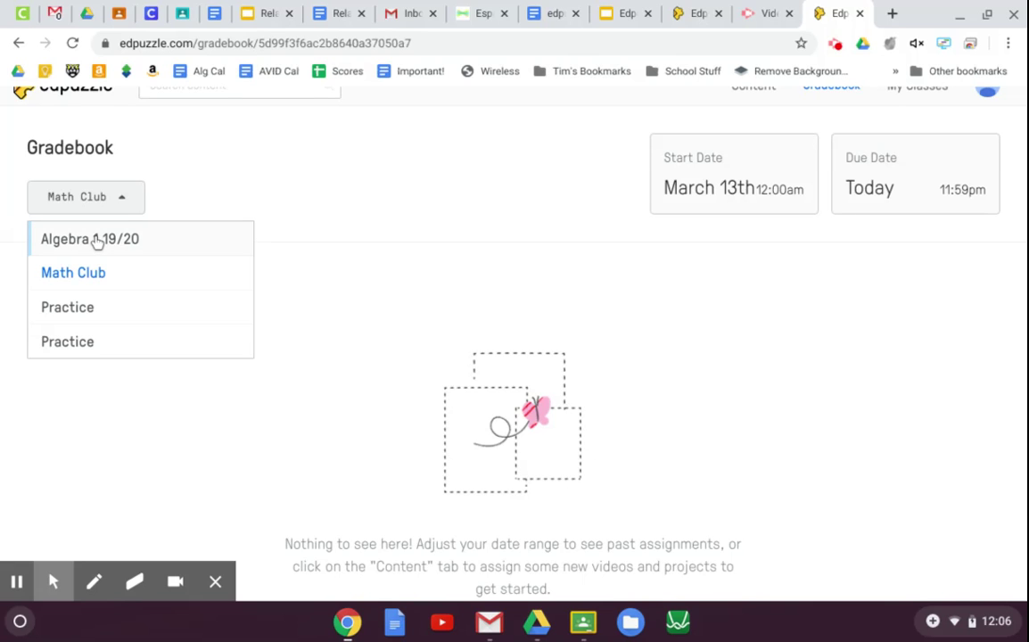
{"action": "left_click", "coordinate": [97, 240]}
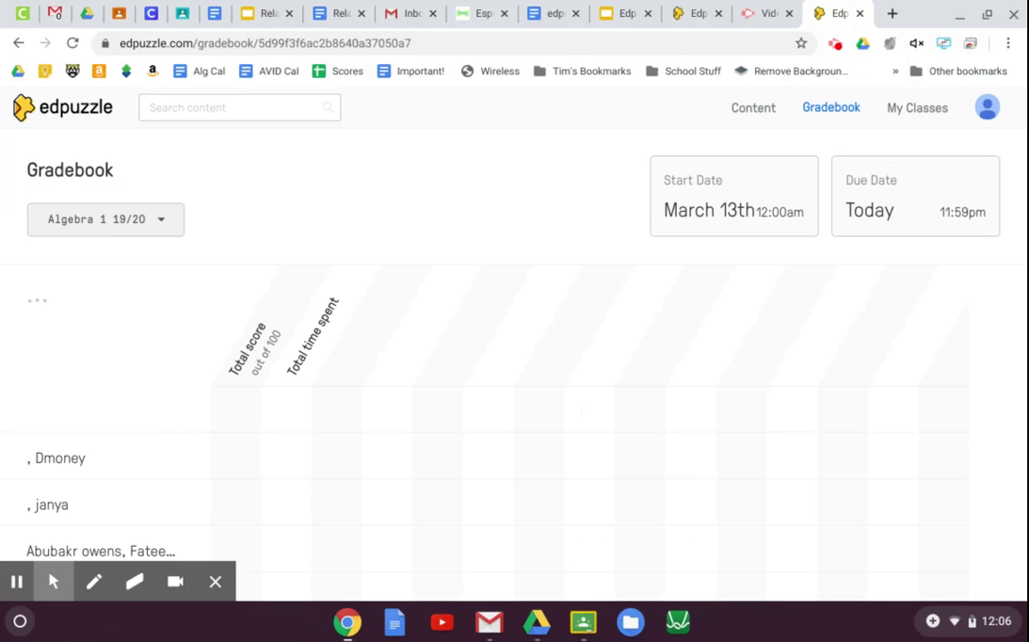
Step: Open the fourth student's result for the Simplifying Radicals assignment in the Algebra 1 19/20 gradebook
{"action": "scroll", "coordinate": [176, 431], "scroll_direction": "down", "scroll_amount": 2}
{"action": "scroll", "coordinate": [177, 431], "scroll_direction": "down", "scroll_amount": 1}
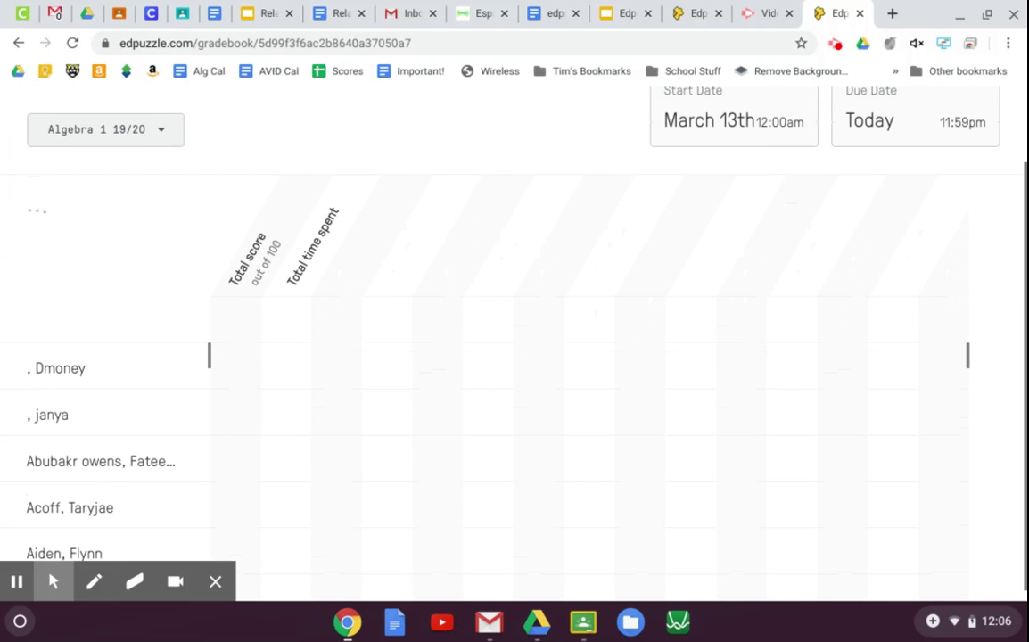
{"action": "scroll", "coordinate": [242, 421], "scroll_direction": "down", "scroll_amount": 3}
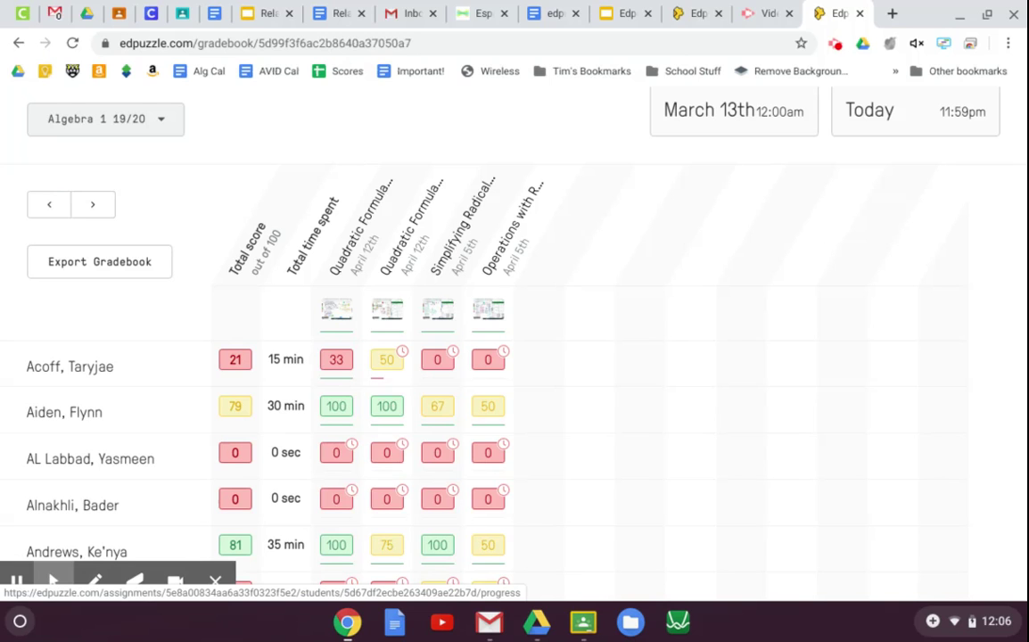
{"action": "left_click", "coordinate": [454, 358]}
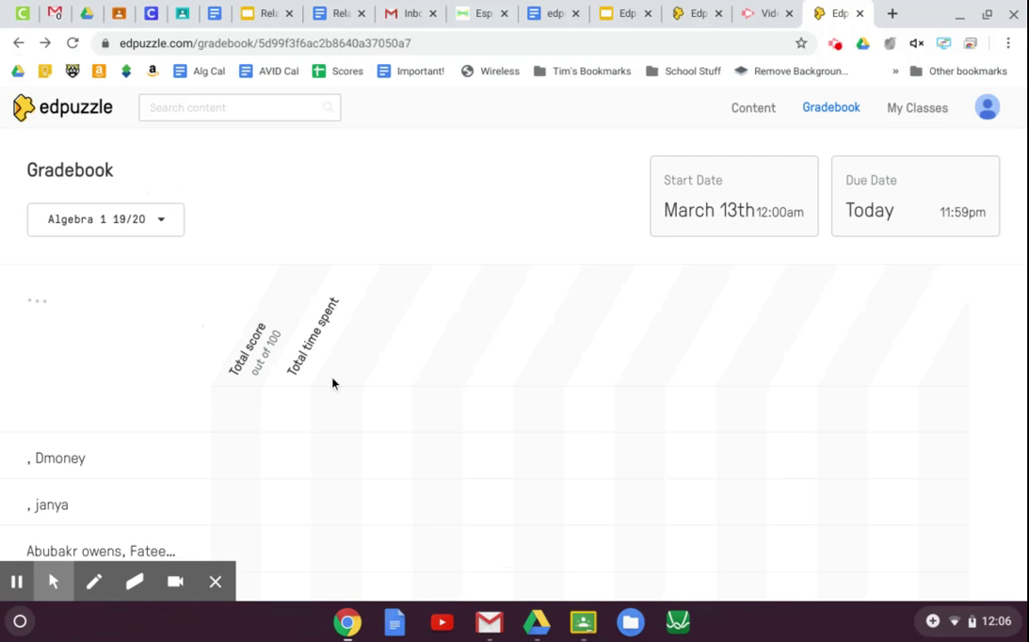
Step: Open the third student's progress for the Quadratic Formula #1 Notes assignment from the gradebook
{"action": "scroll", "coordinate": [333, 383], "scroll_direction": "down", "scroll_amount": 2}
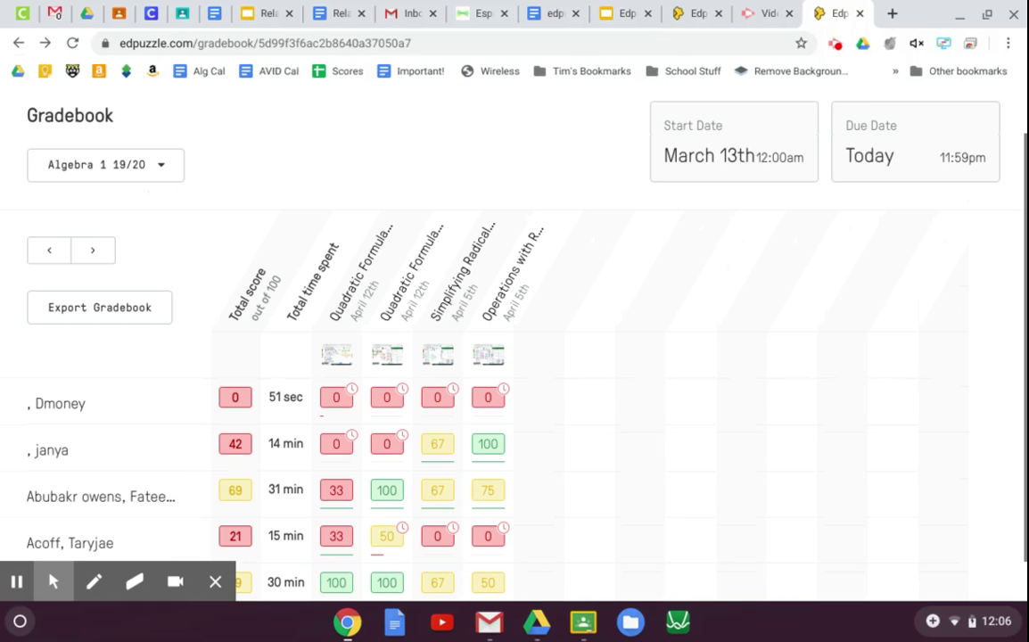
{"action": "scroll", "coordinate": [514, 356], "scroll_direction": "down", "scroll_amount": 1}
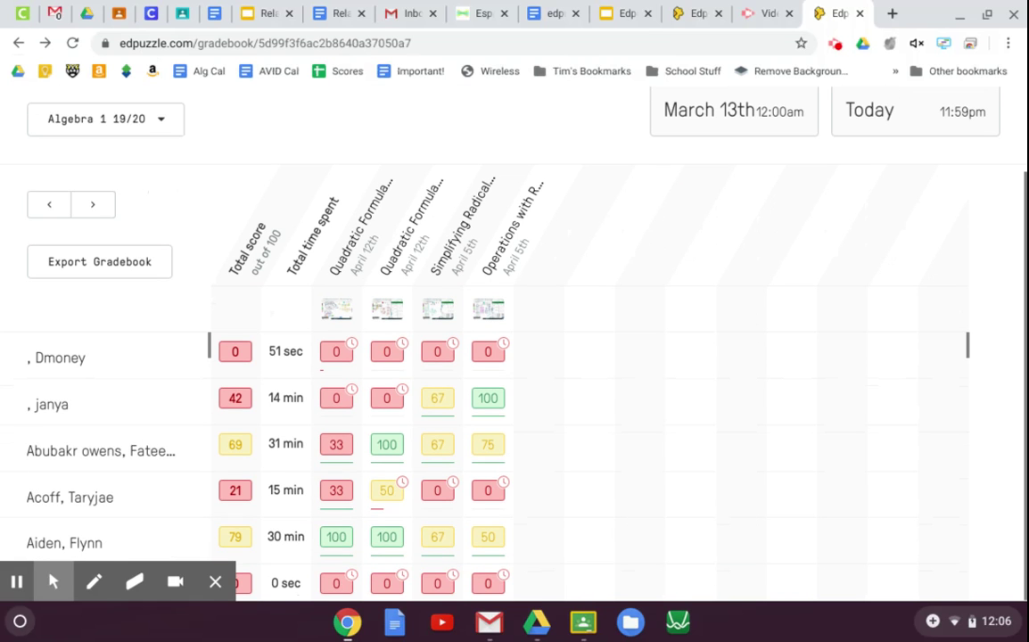
{"action": "left_click", "coordinate": [337, 437]}
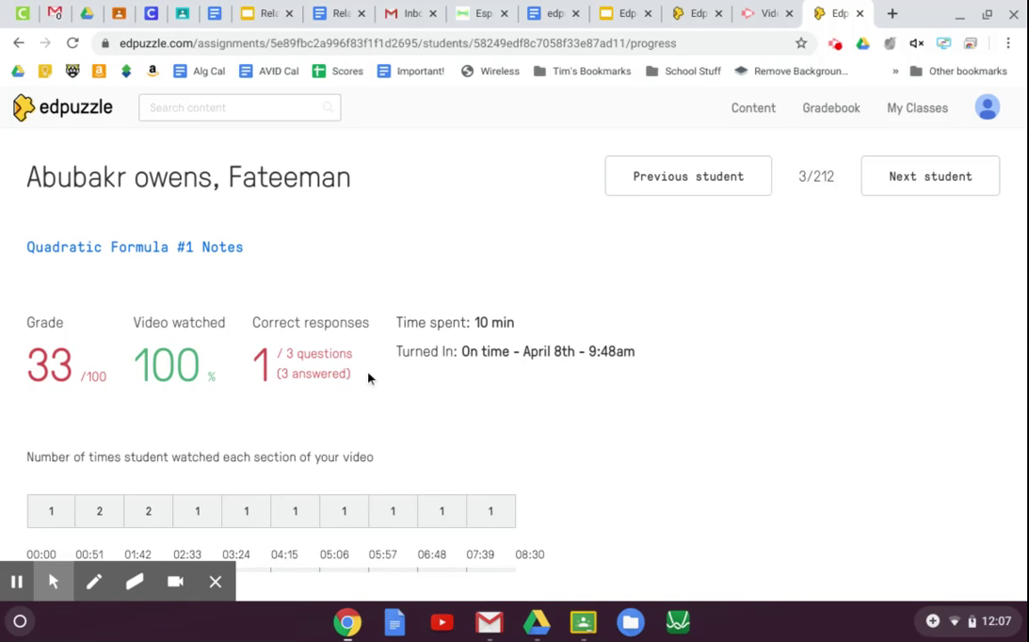
Step: Review how often the student watched each video section and the student's graded answers to the assignment's questions
{"action": "scroll", "coordinate": [370, 378], "scroll_direction": "down", "scroll_amount": 2}
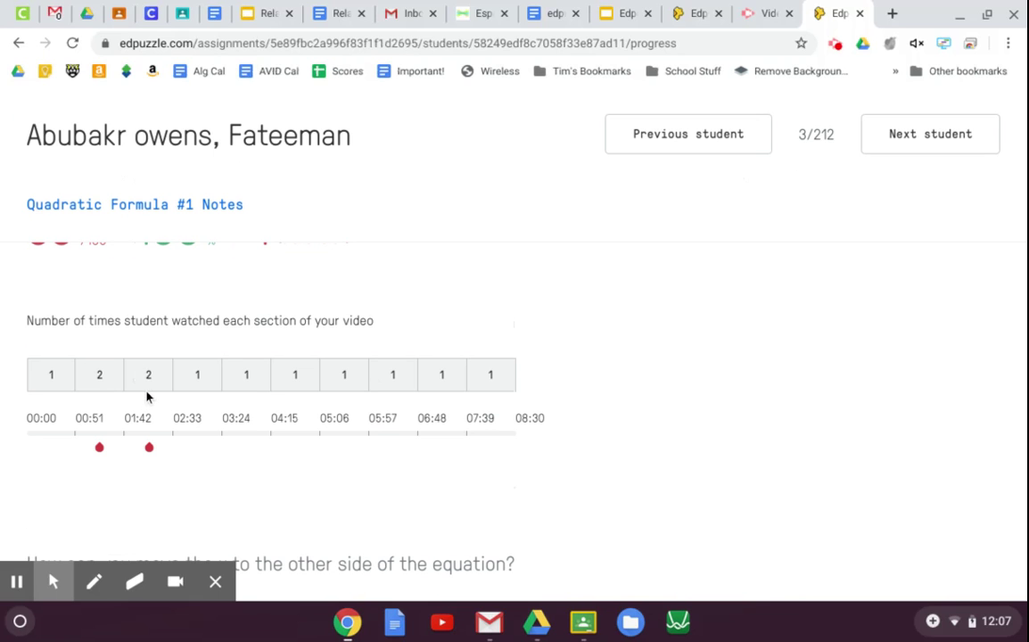
{"action": "scroll", "coordinate": [148, 397], "scroll_direction": "down", "scroll_amount": 2}
{"action": "scroll", "coordinate": [514, 401], "scroll_direction": "down", "scroll_amount": 4}
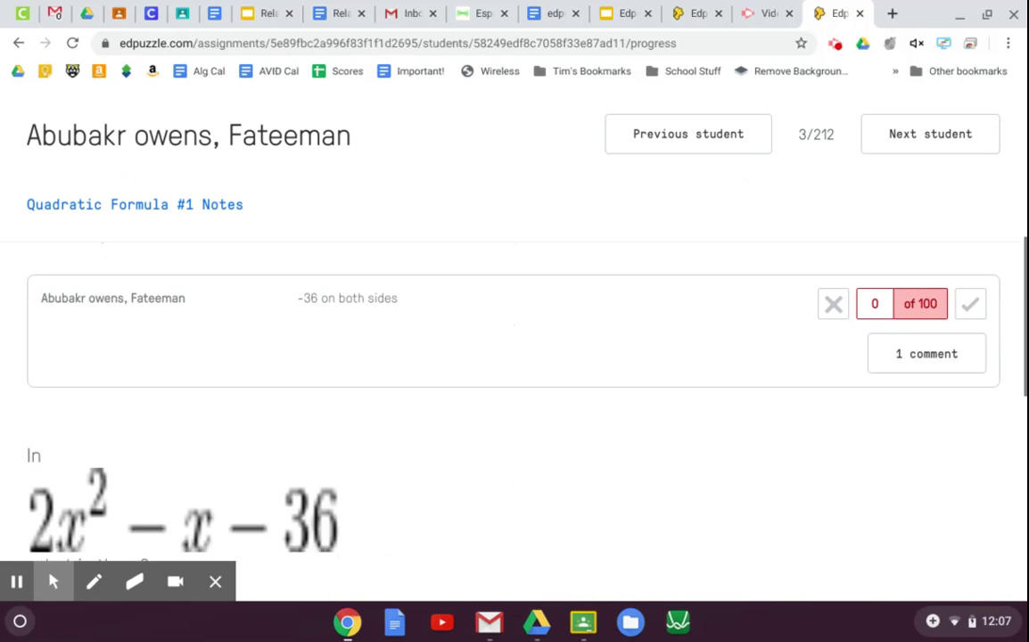
{"action": "scroll", "coordinate": [318, 338], "scroll_direction": "down", "scroll_amount": 9}
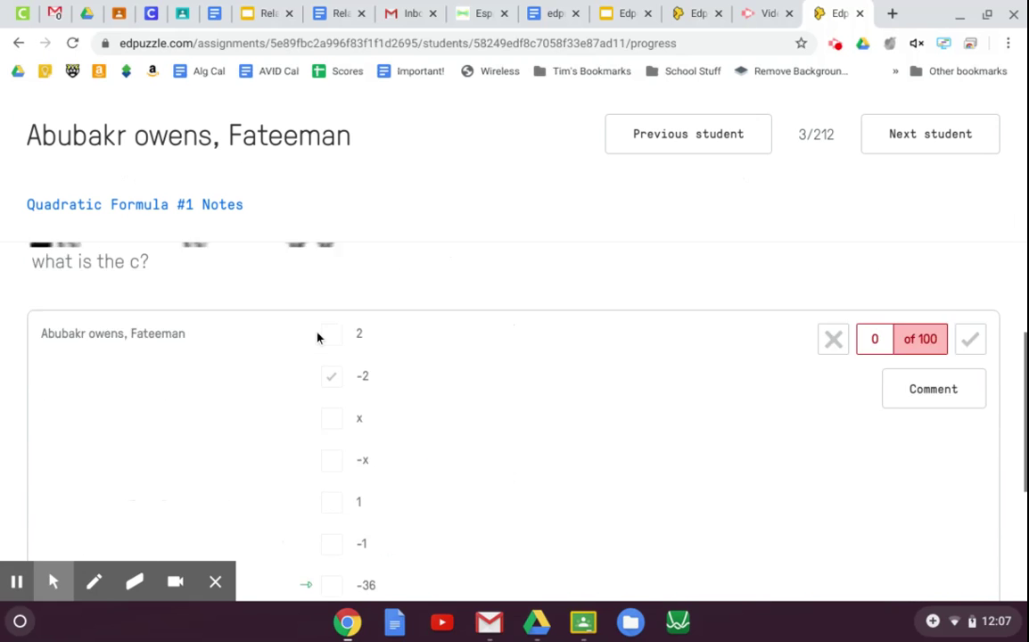
{"action": "scroll", "coordinate": [316, 337], "scroll_direction": "up", "scroll_amount": 10}
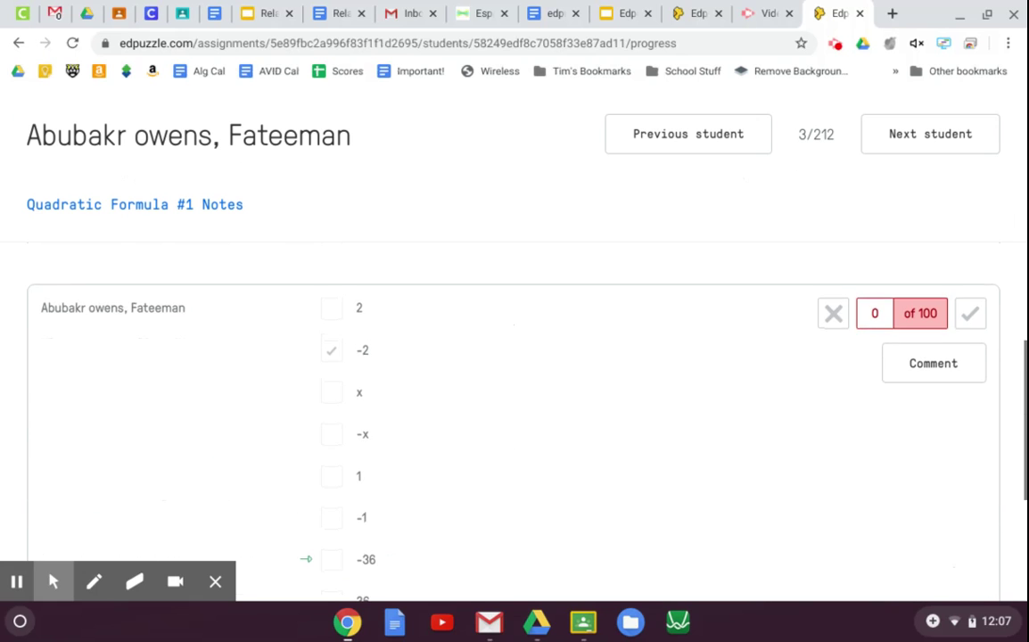
{"action": "scroll", "coordinate": [412, 394], "scroll_direction": "up", "scroll_amount": 1}
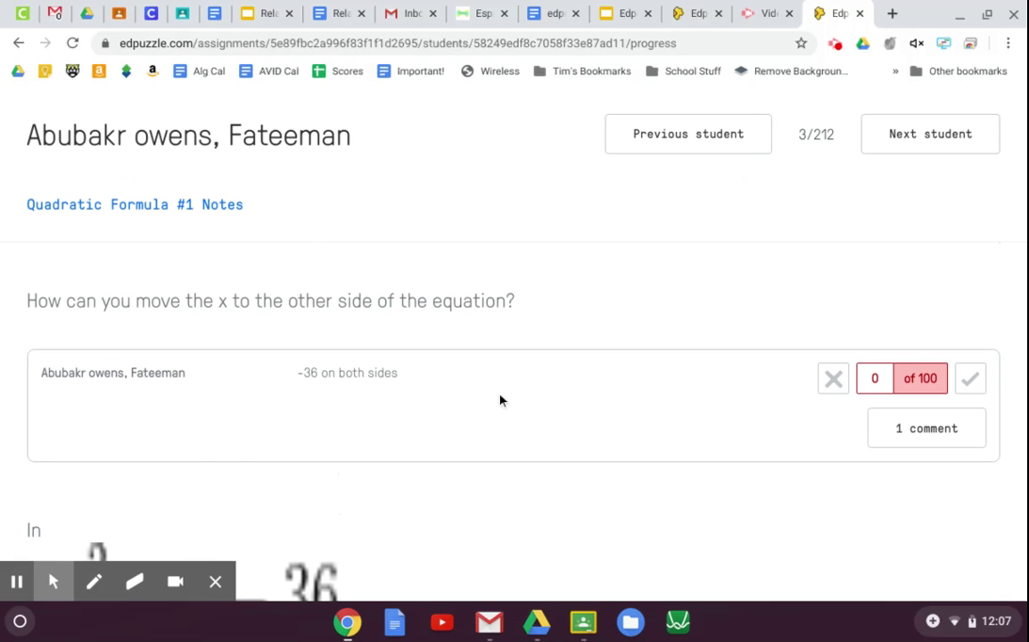
{"action": "scroll", "coordinate": [500, 400], "scroll_direction": "down", "scroll_amount": 6}
{"action": "scroll", "coordinate": [501, 400], "scroll_direction": "down", "scroll_amount": 3}
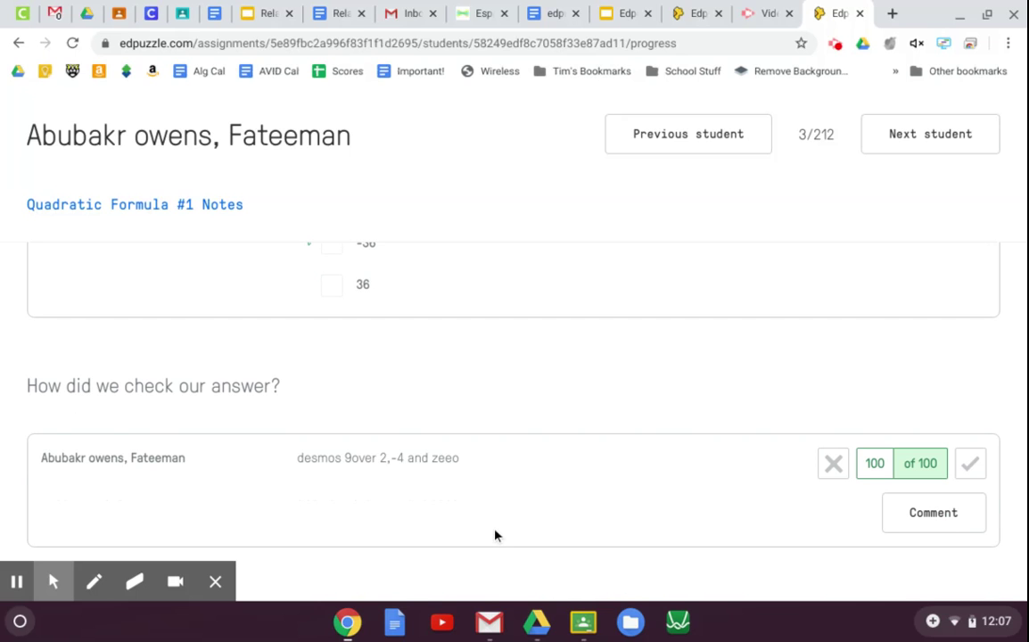
{"action": "scroll", "coordinate": [497, 535], "scroll_direction": "up", "scroll_amount": 9}
{"action": "scroll", "coordinate": [497, 446], "scroll_direction": "up", "scroll_amount": 6}
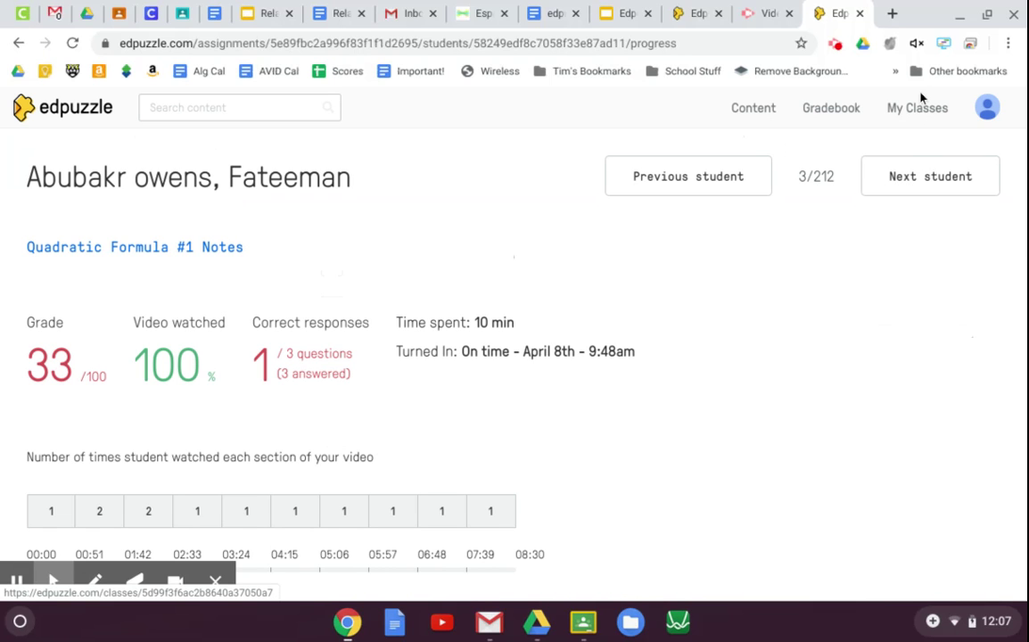
Step: Go to the Algebra 1 19/20 class assignments and open Operations with Radicals Notes
{"action": "left_click", "coordinate": [905, 124]}
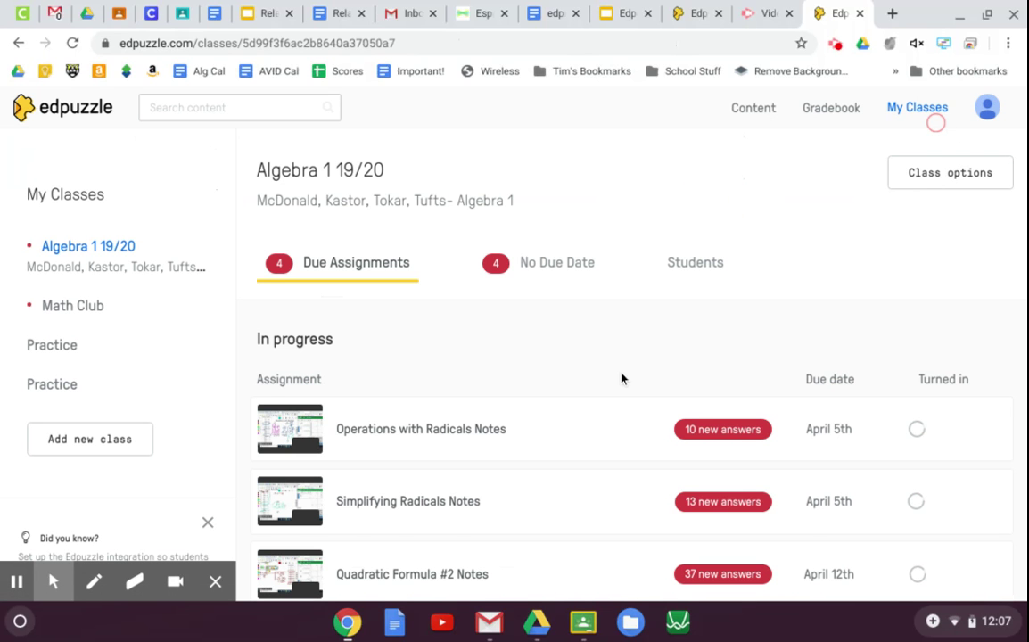
{"action": "scroll", "coordinate": [621, 379], "scroll_direction": "down", "scroll_amount": 2}
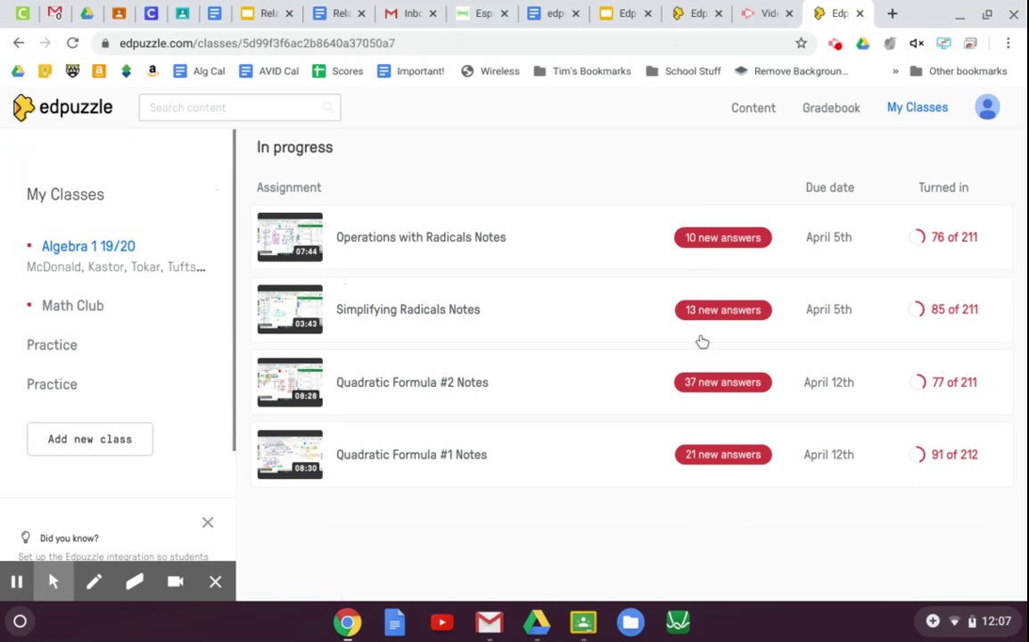
{"action": "left_click", "coordinate": [704, 236]}
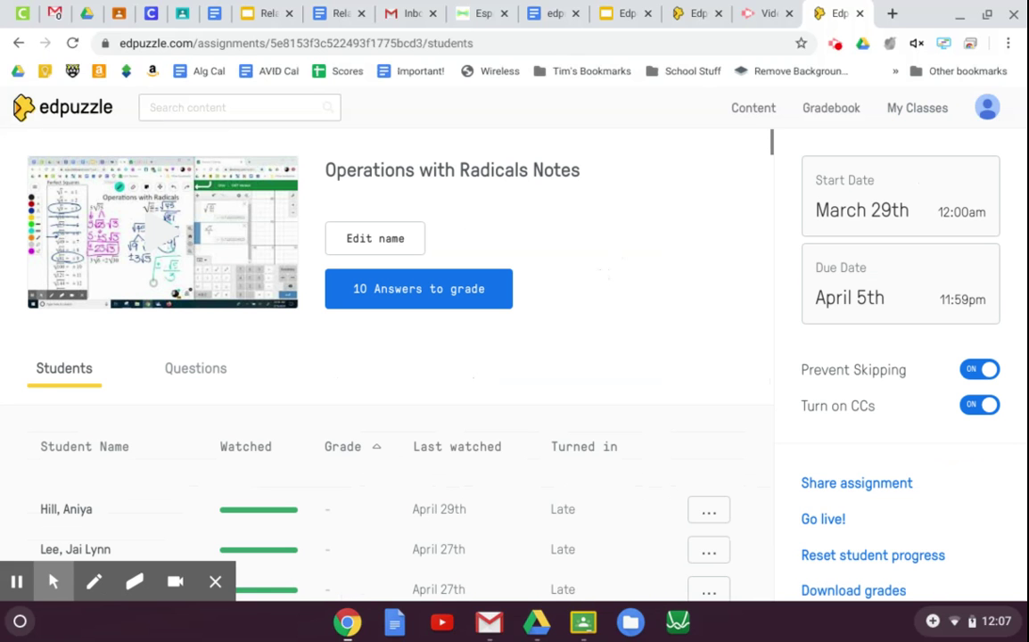
Step: Look through the assignment's student list and open the answers waiting to be graded
{"action": "scroll", "coordinate": [519, 414], "scroll_direction": "down", "scroll_amount": 2}
{"action": "scroll", "coordinate": [519, 414], "scroll_direction": "down", "scroll_amount": 1}
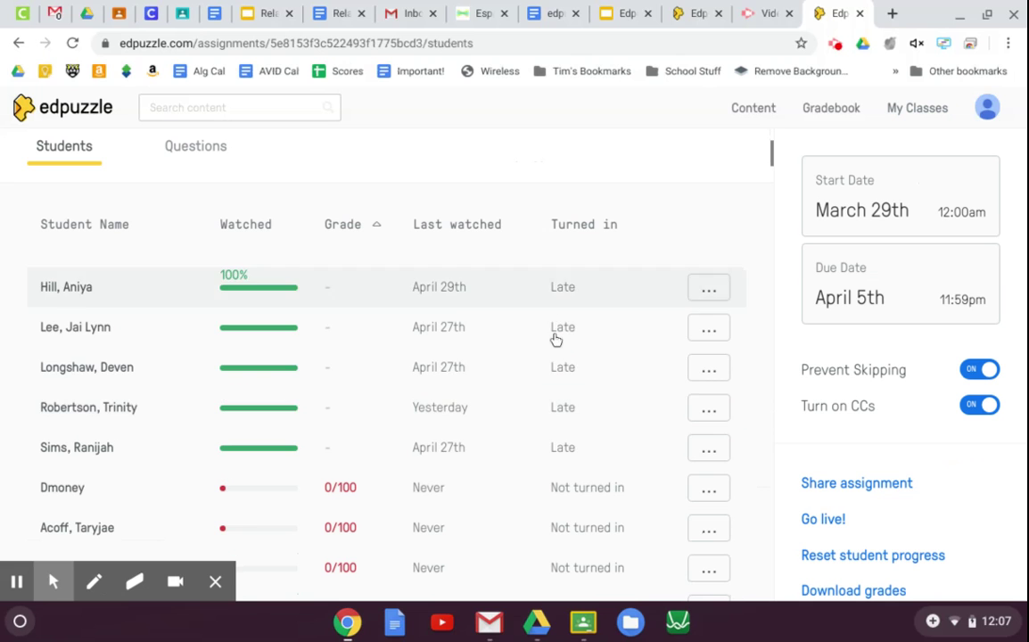
{"action": "scroll", "coordinate": [555, 427], "scroll_direction": "down", "scroll_amount": 2}
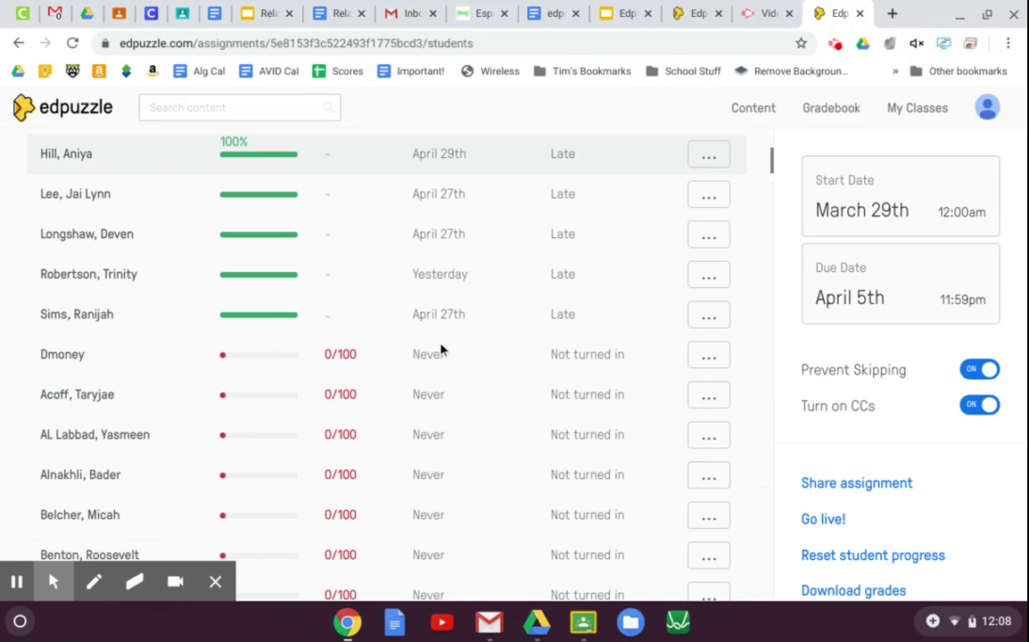
{"action": "scroll", "coordinate": [443, 364], "scroll_direction": "down", "scroll_amount": 6}
{"action": "scroll", "coordinate": [443, 364], "scroll_direction": "down", "scroll_amount": 3}
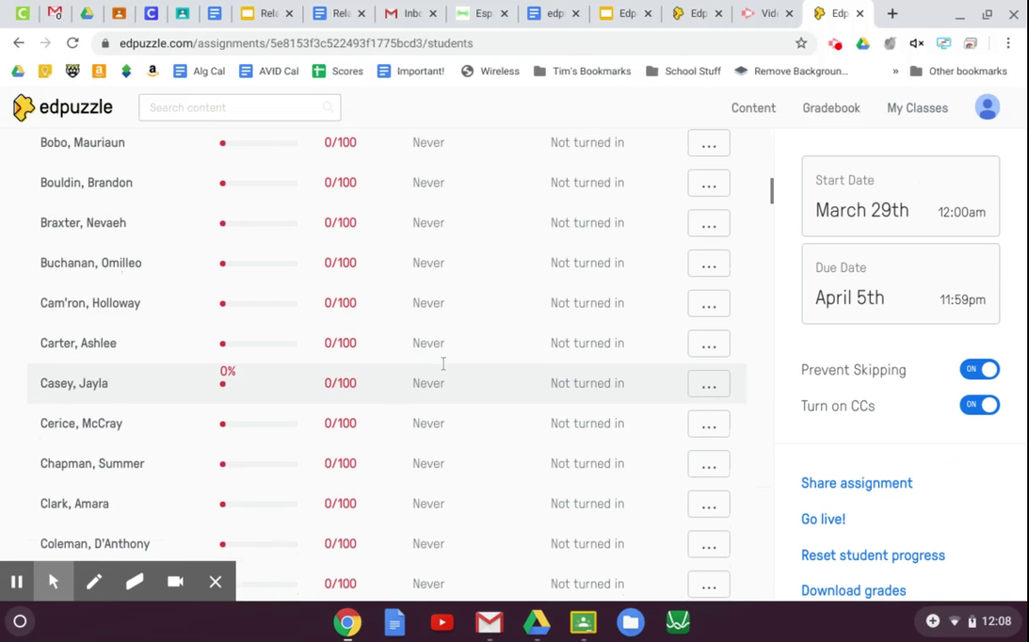
{"action": "key", "text": "Home"}
{"action": "left_click", "coordinate": [394, 296]}
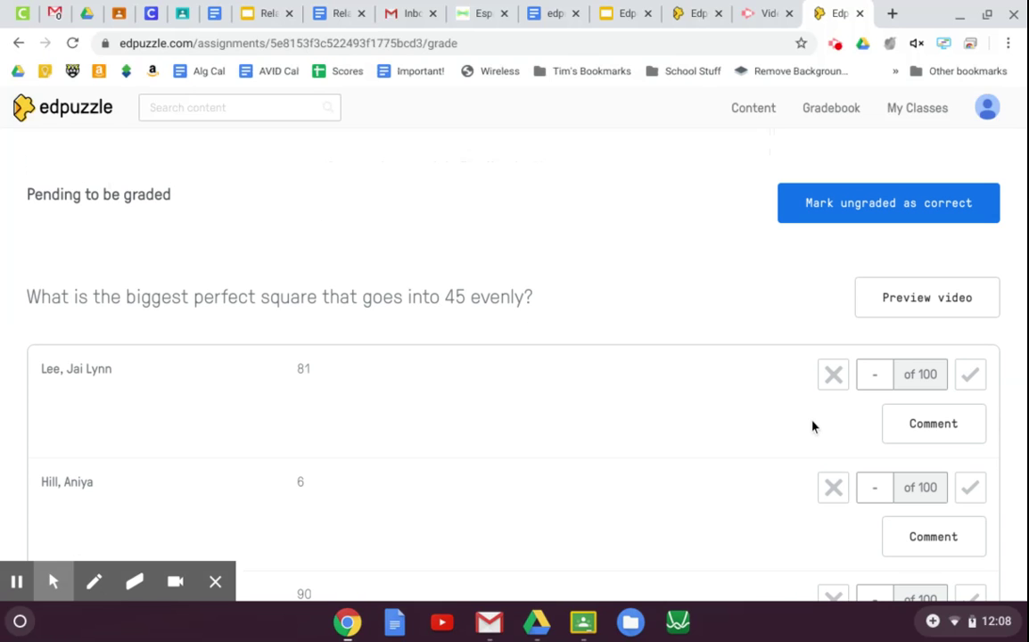
Step: Post the comment "81 is larger than 45 so it can't fit in evenly." on the first pending answer
{"action": "left_click", "coordinate": [892, 412]}
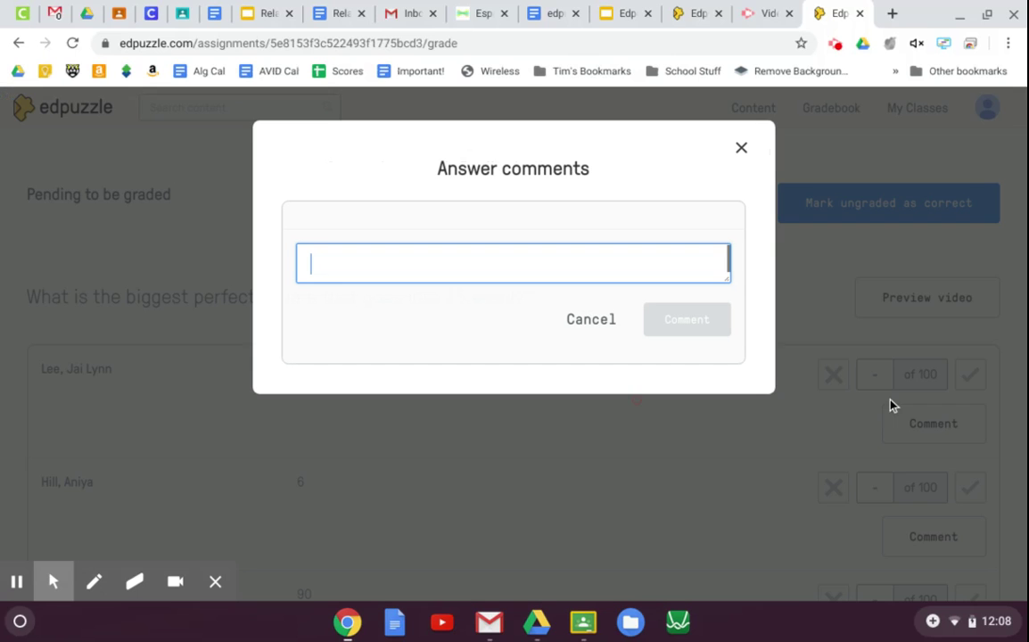
{"action": "type", "text": "81 is larger t"}
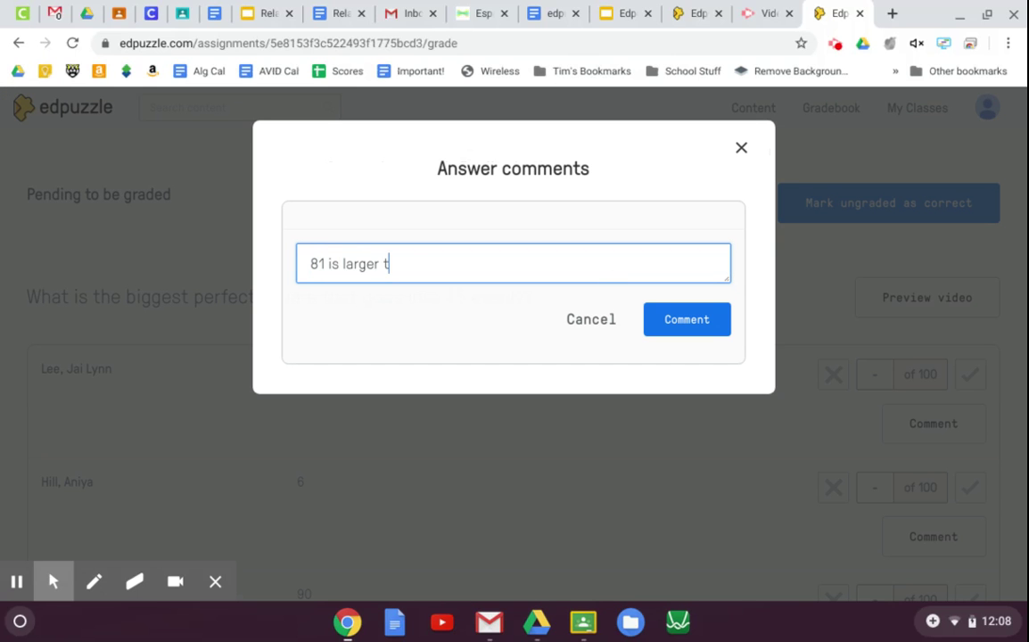
{"action": "type", "text": "han 45 so it can't fit in evenly."}
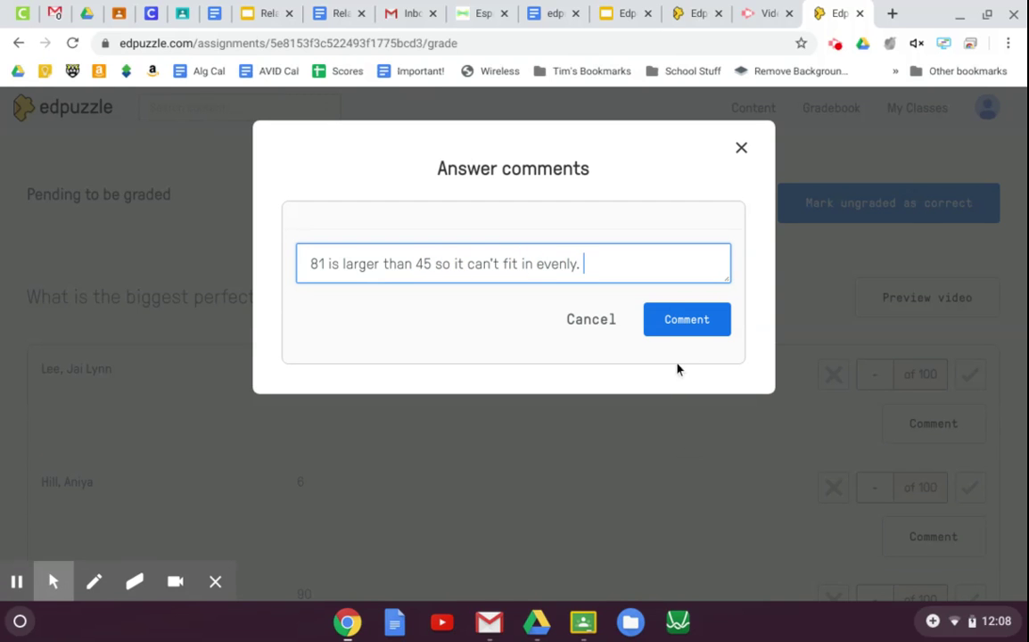
{"action": "left_click", "coordinate": [670, 319]}
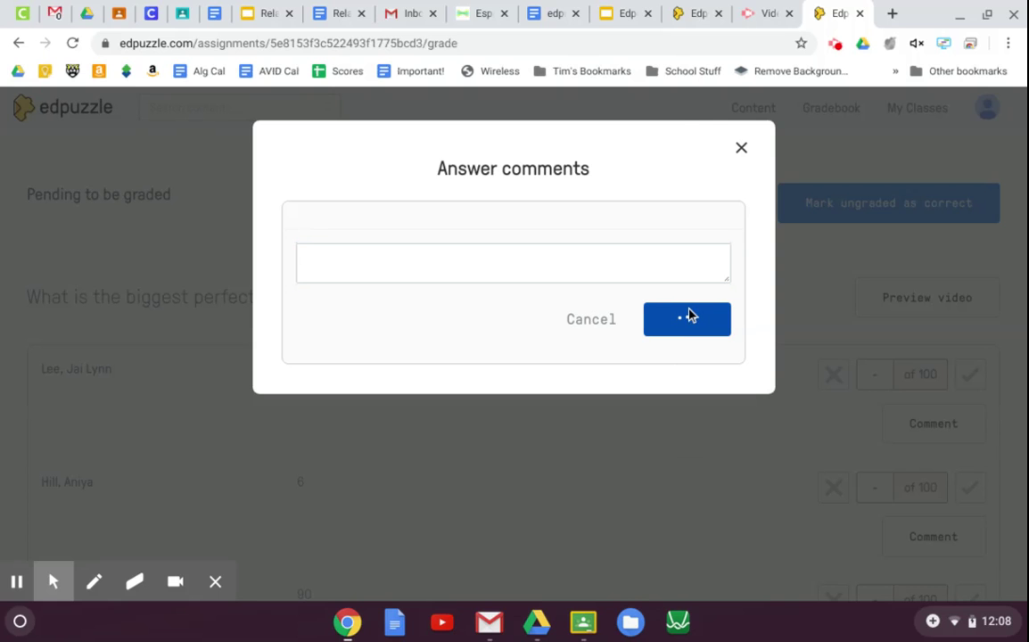
Step: Close the answer comments and mark the first student's pending answer as incorrect
{"action": "left_click", "coordinate": [742, 144]}
{"action": "left_click", "coordinate": [829, 373]}
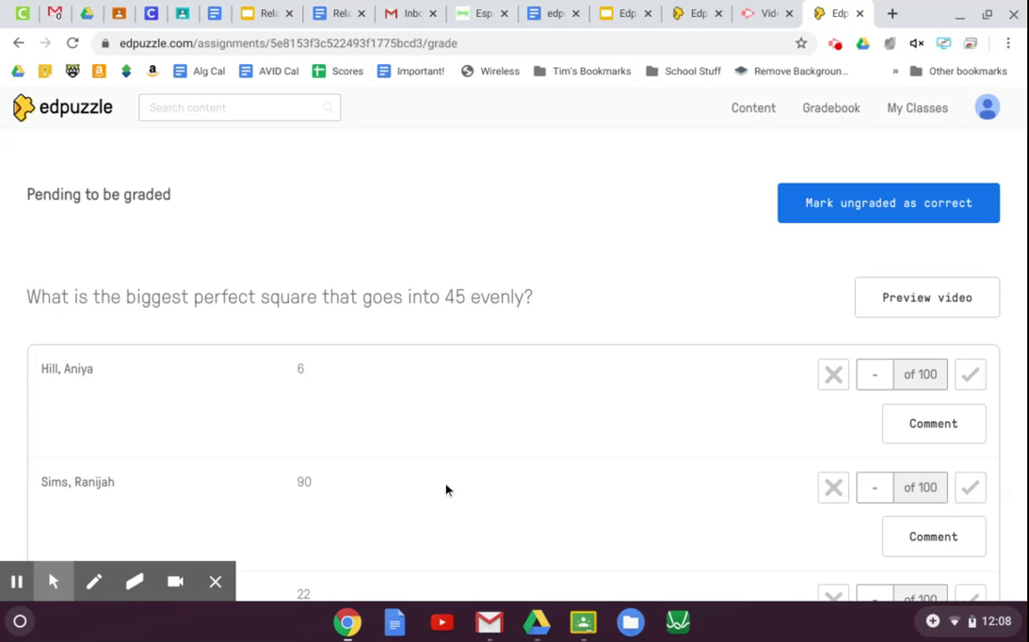
Step: Switch to the student's incognito Edpuzzle window and look through Algebra 1's assignments with and without due dates
{"action": "left_click", "coordinate": [347, 617]}
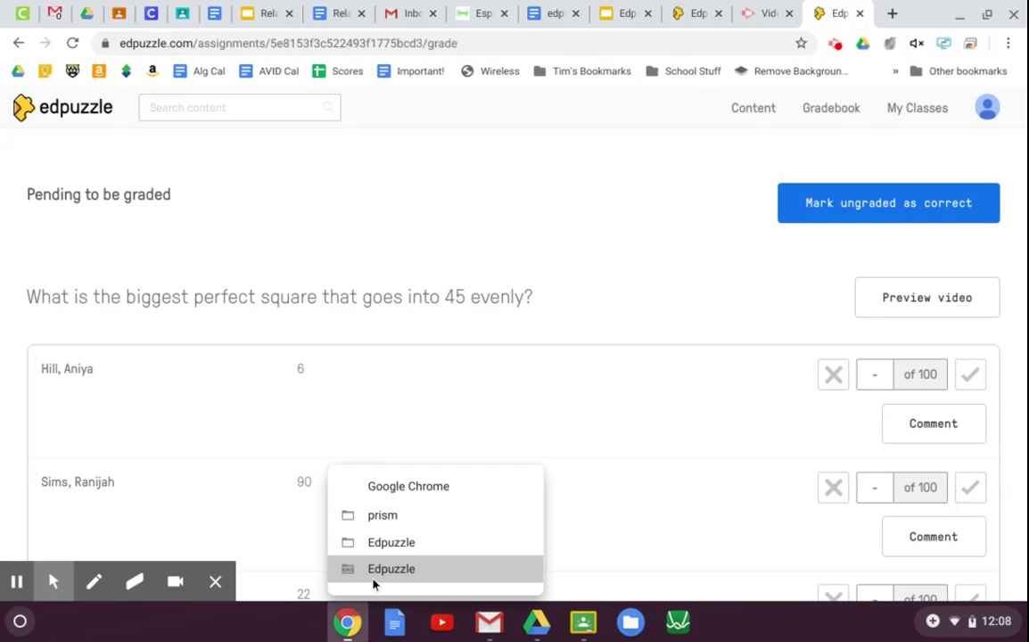
{"action": "left_click", "coordinate": [374, 573]}
{"action": "left_click", "coordinate": [61, 107]}
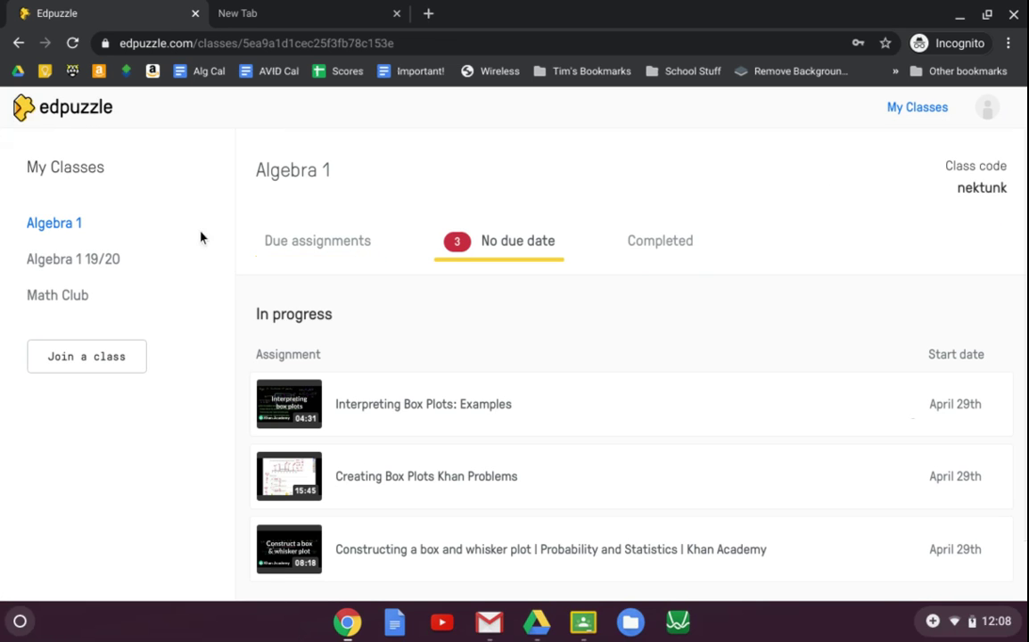
{"action": "scroll", "coordinate": [360, 393], "scroll_direction": "down", "scroll_amount": 1}
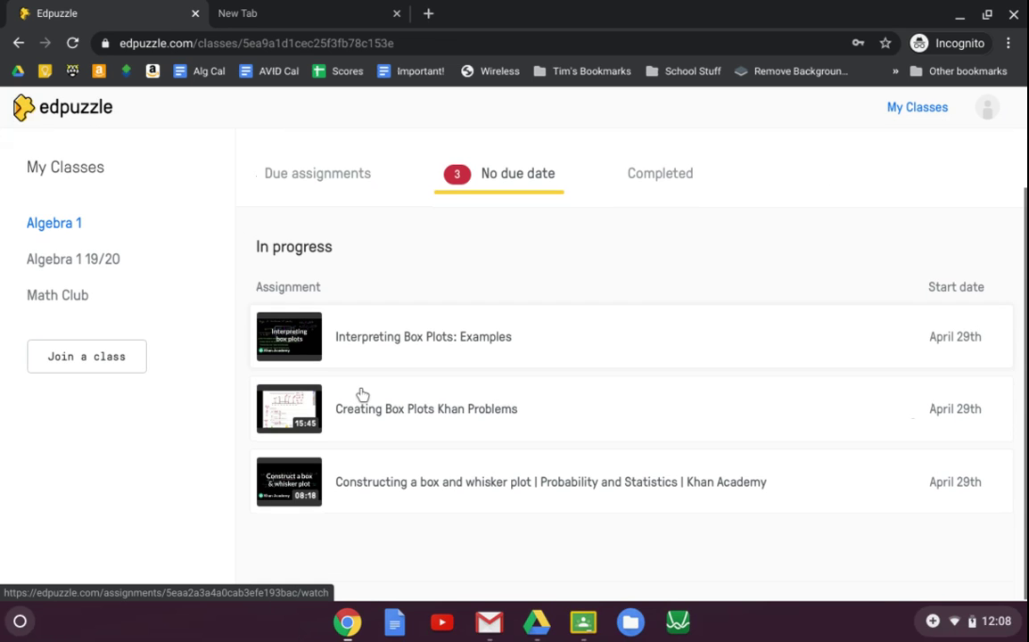
{"action": "left_click", "coordinate": [323, 178]}
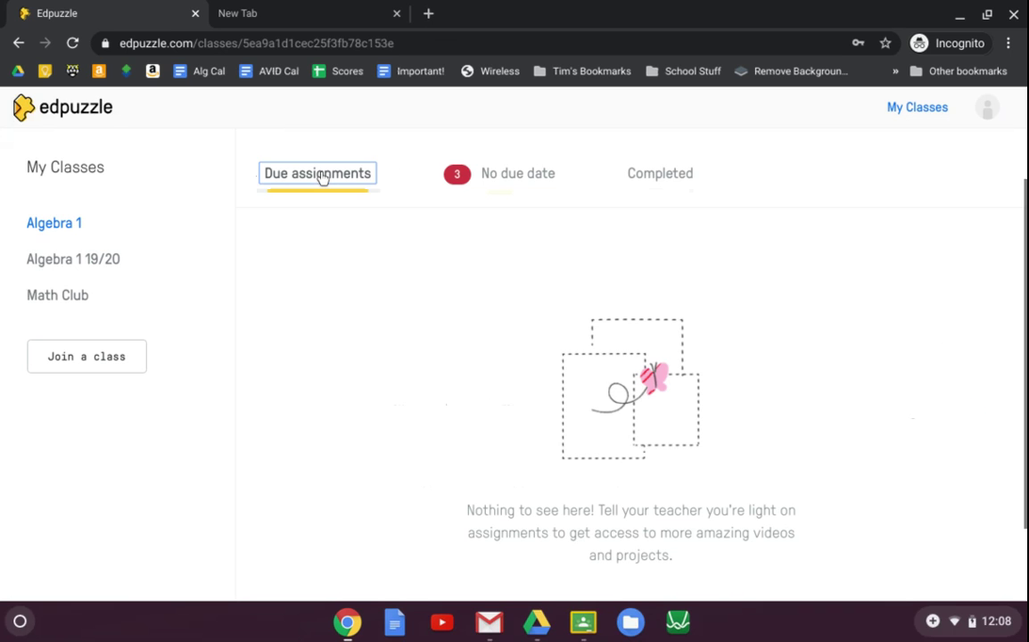
{"action": "left_click", "coordinate": [494, 179]}
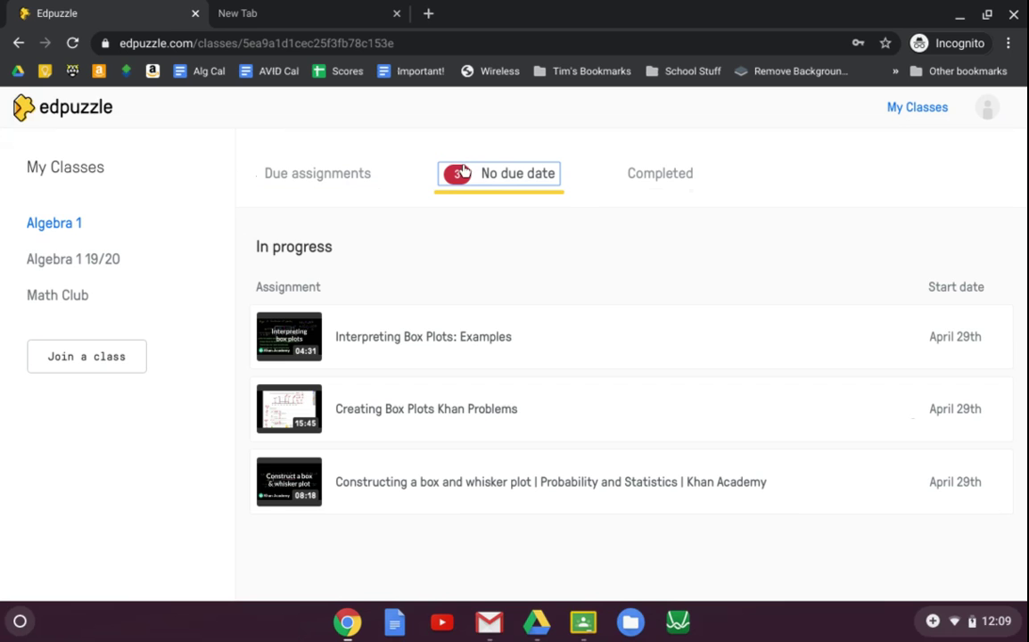
Step: Open the graded Reading Box Plots assignment from the student's completed work and show its results
{"action": "left_click", "coordinate": [633, 182]}
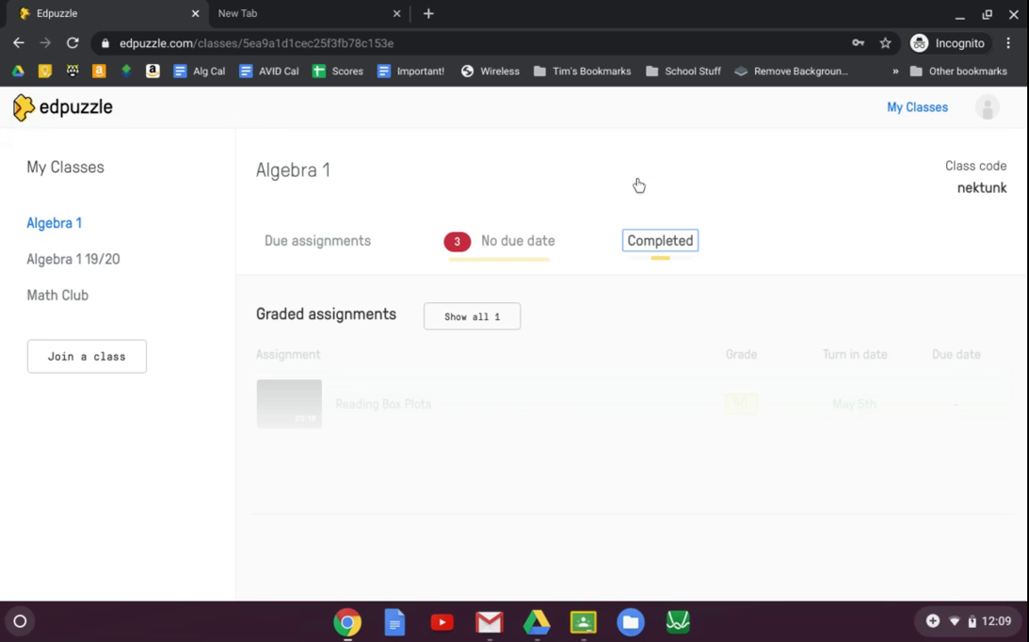
{"action": "left_click", "coordinate": [486, 319]}
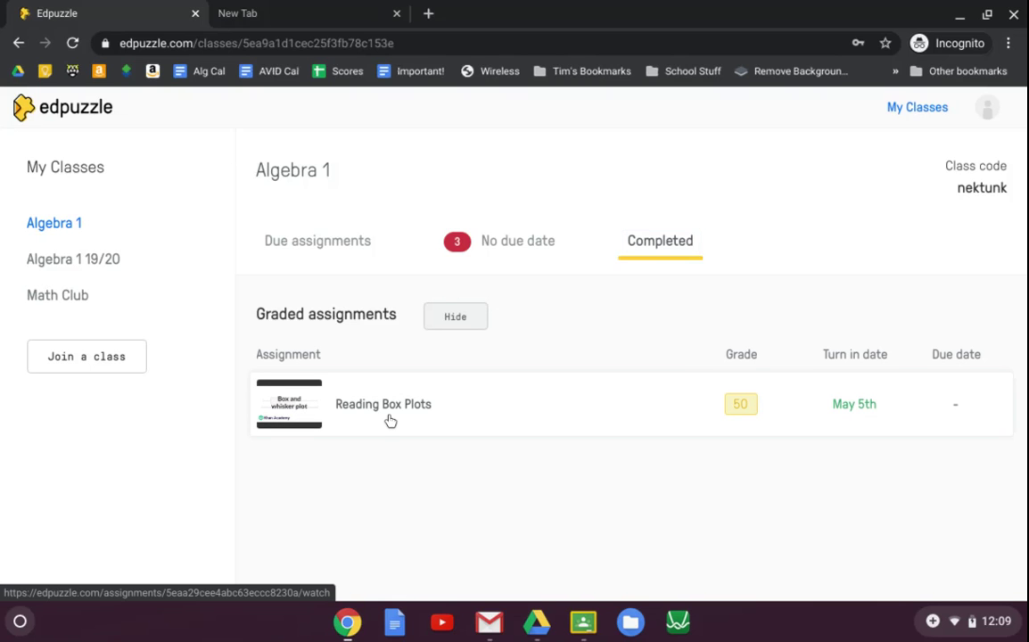
{"action": "left_click", "coordinate": [595, 435]}
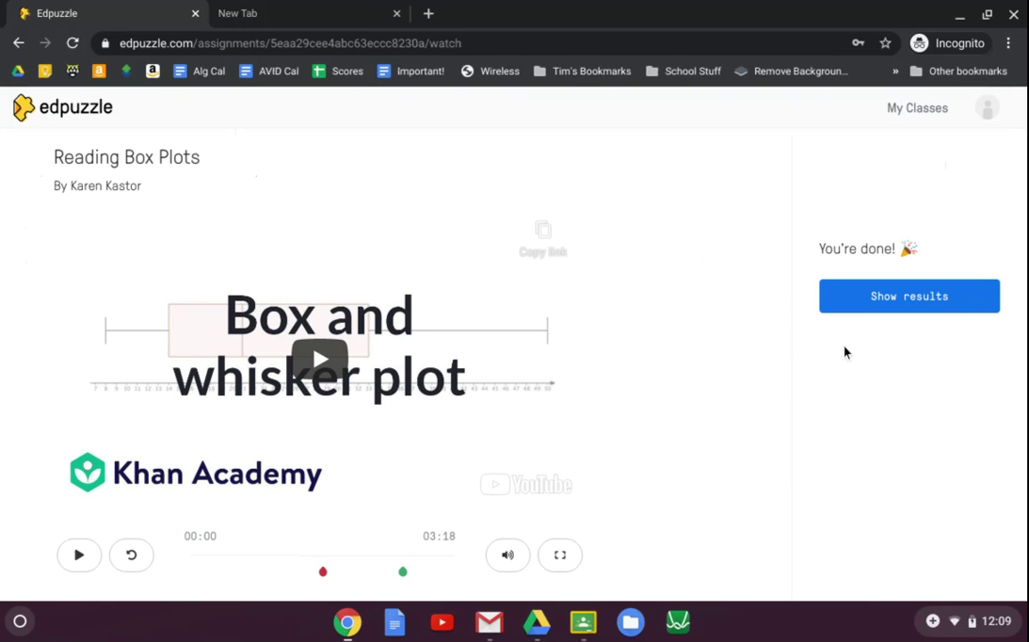
{"action": "left_click", "coordinate": [889, 310]}
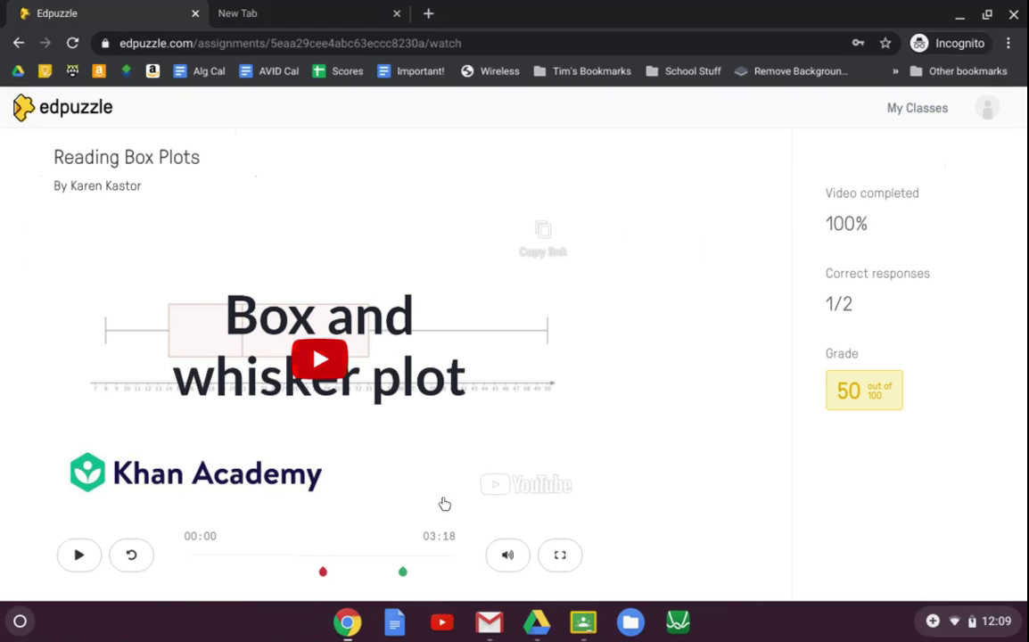
Step: Review the incorrectly answered open-ended question in the Reading Box Plots video and return to the student's class page
{"action": "left_click", "coordinate": [322, 573]}
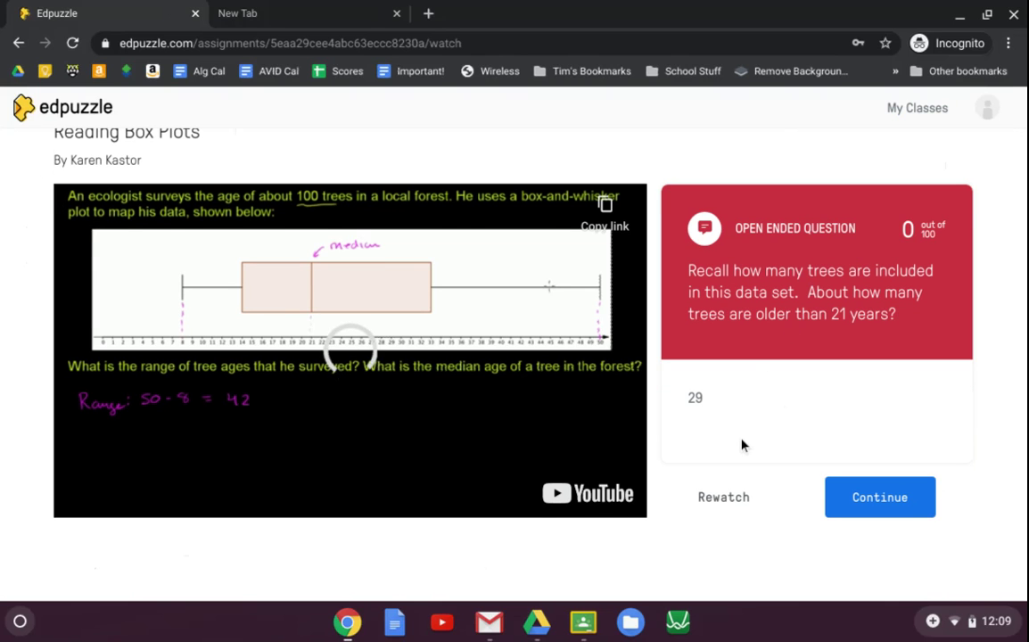
{"action": "left_click", "coordinate": [865, 495]}
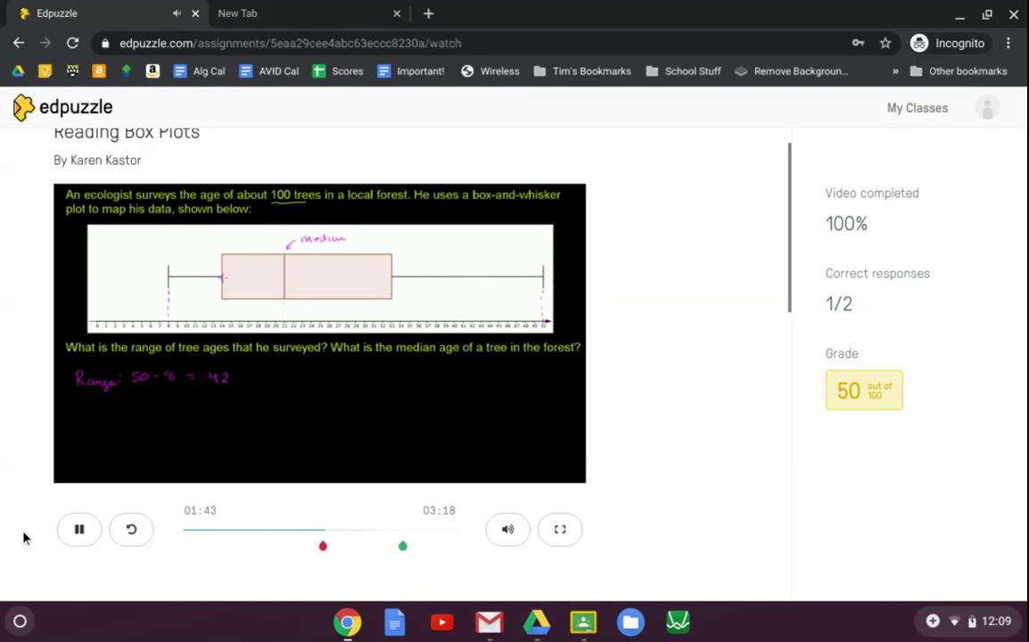
{"action": "left_click", "coordinate": [75, 530]}
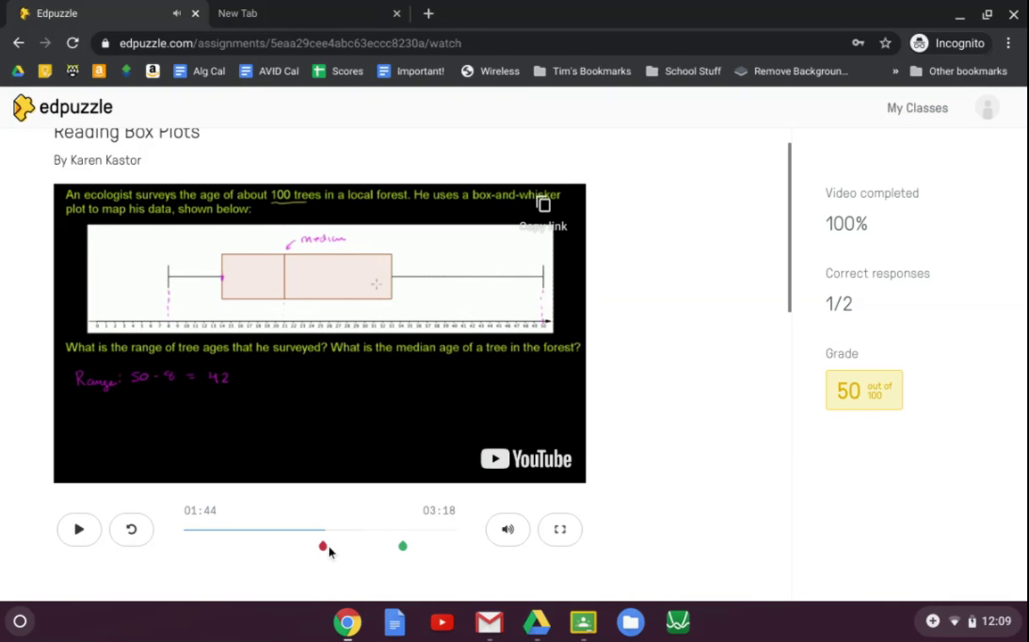
{"action": "left_click", "coordinate": [324, 547]}
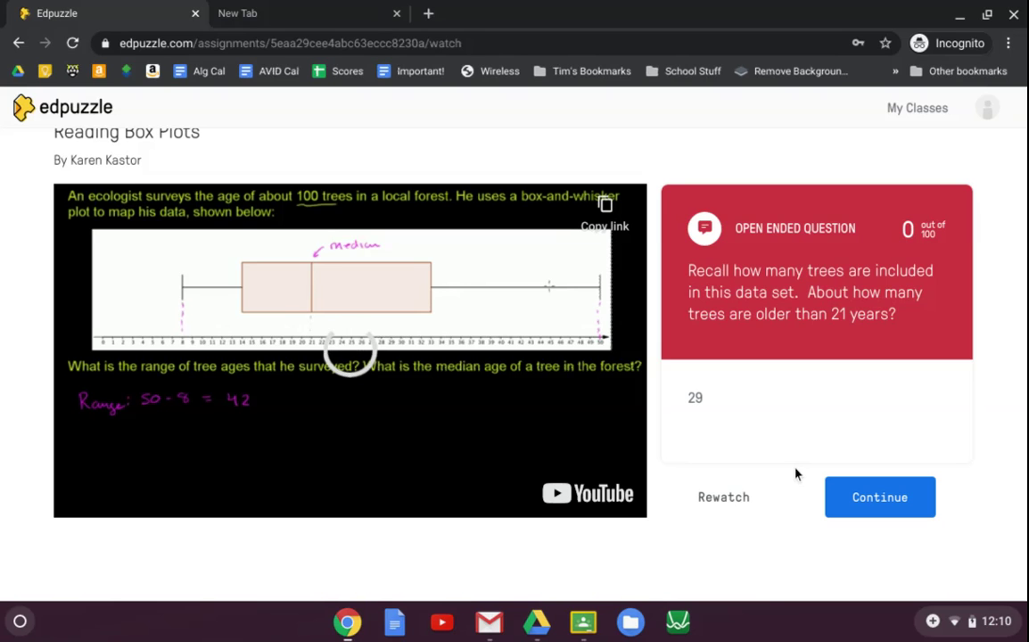
{"action": "scroll", "coordinate": [326, 391], "scroll_direction": "up", "scroll_amount": 1}
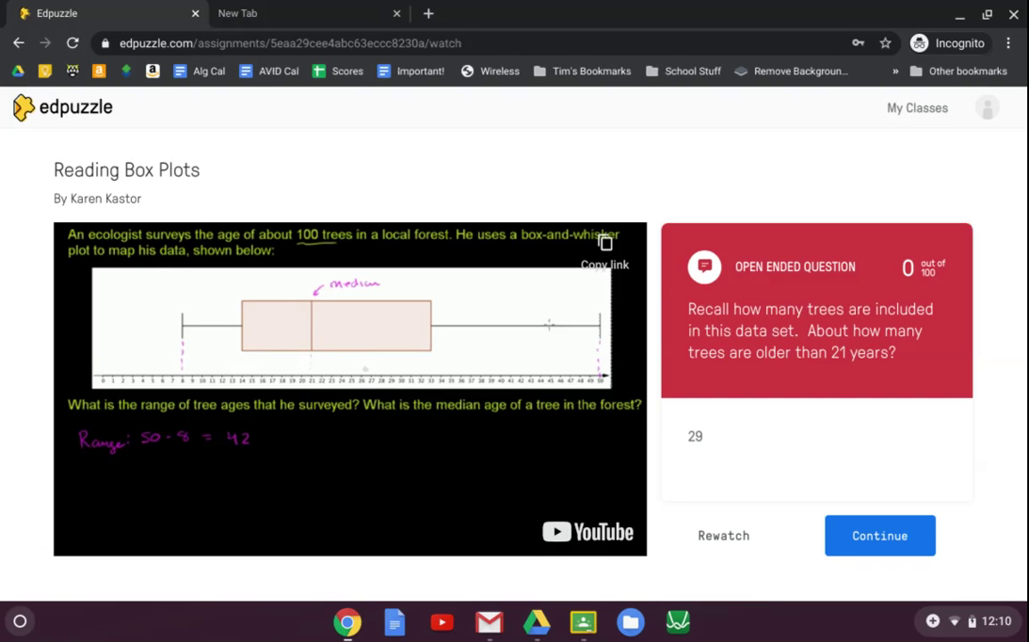
{"action": "left_click", "coordinate": [64, 114]}
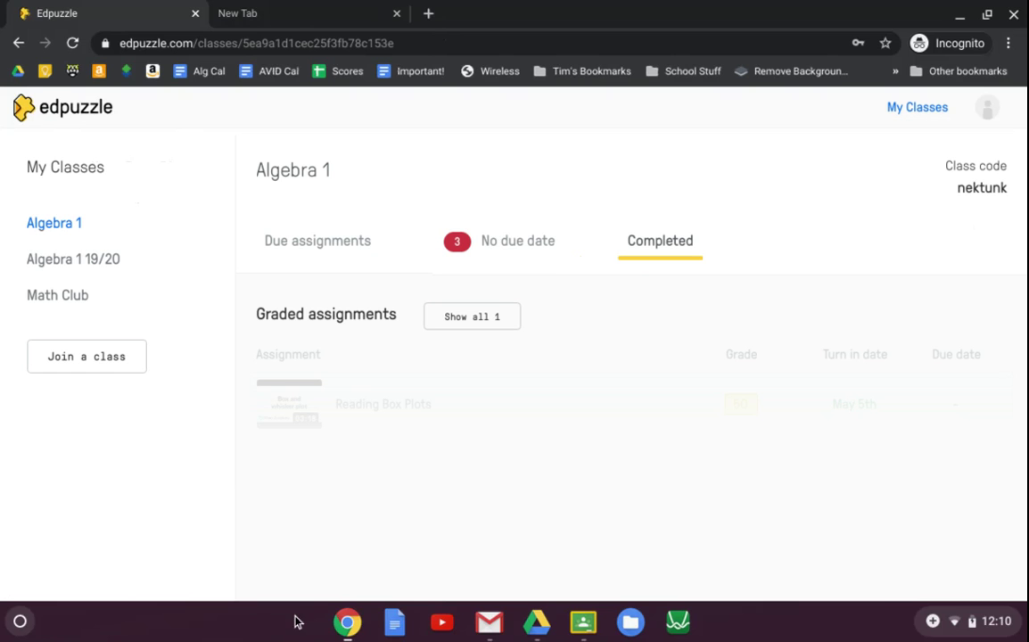
Step: Switch back to the teacher's Edpuzzle window and look through the in-progress assignments of the Algebra 1 19/20 class
{"action": "left_click", "coordinate": [347, 622]}
{"action": "left_click", "coordinate": [351, 552]}
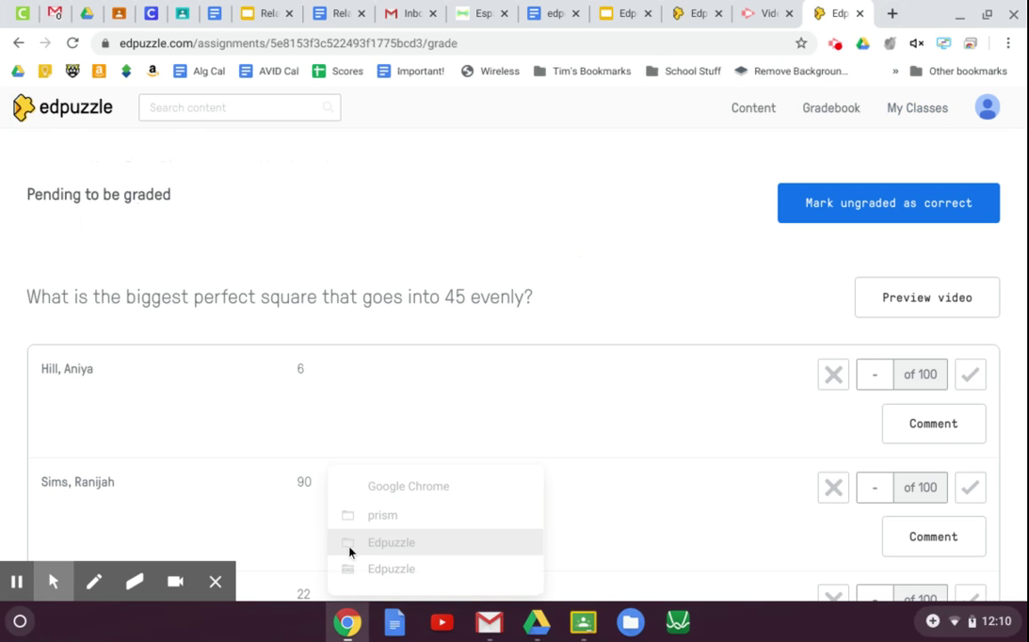
{"action": "left_click", "coordinate": [838, 119]}
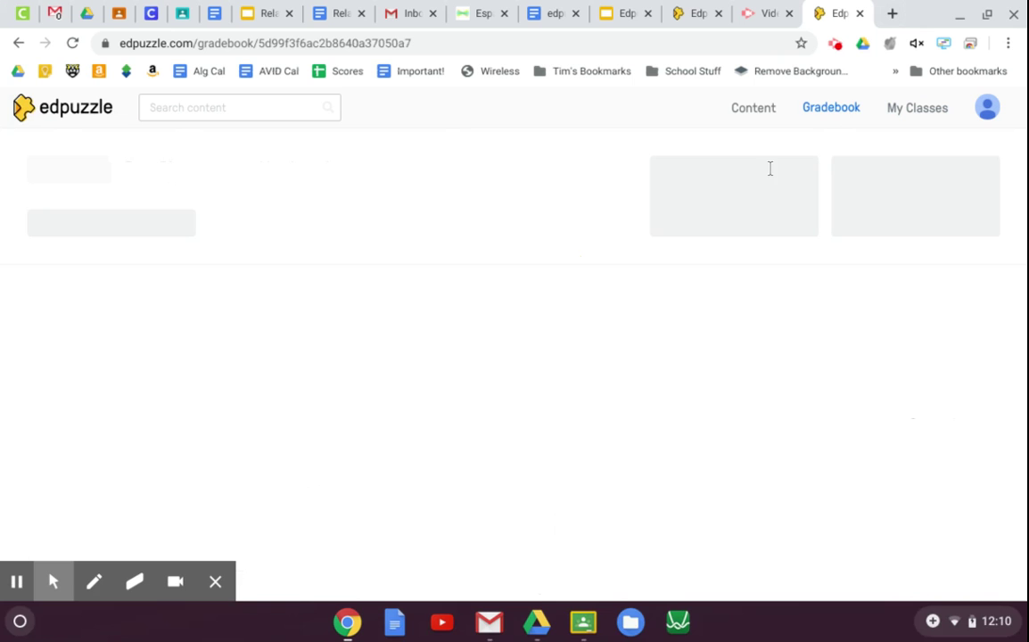
{"action": "left_click", "coordinate": [901, 112]}
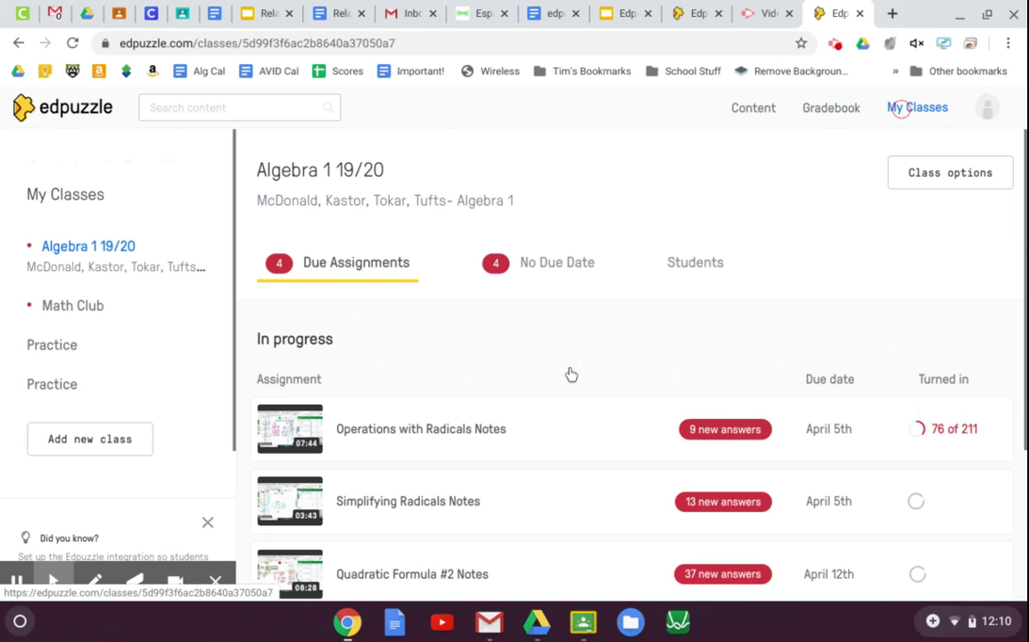
{"action": "scroll", "coordinate": [685, 453], "scroll_direction": "down", "scroll_amount": 2}
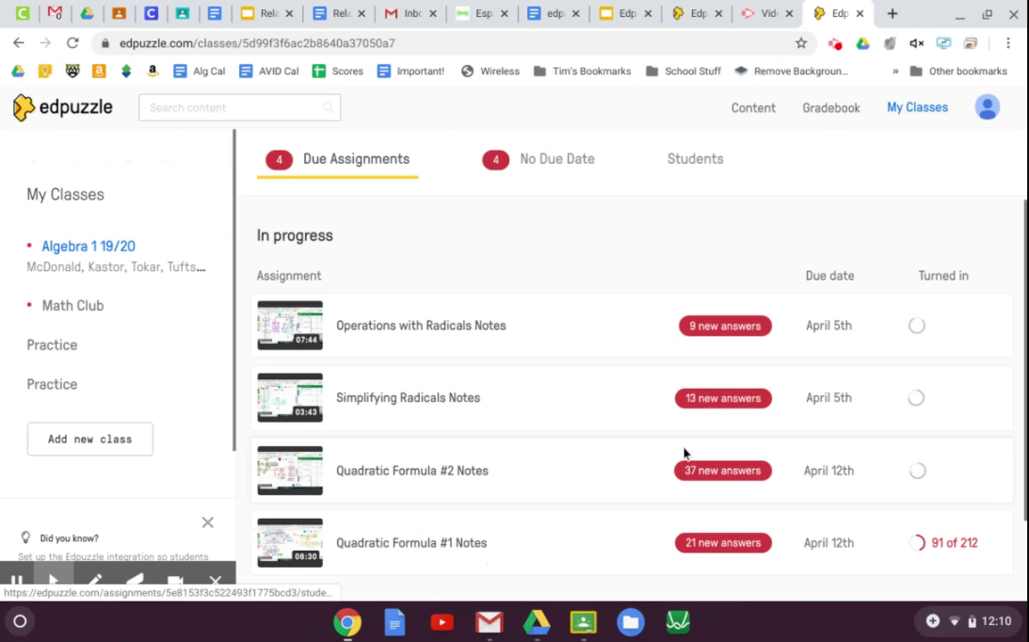